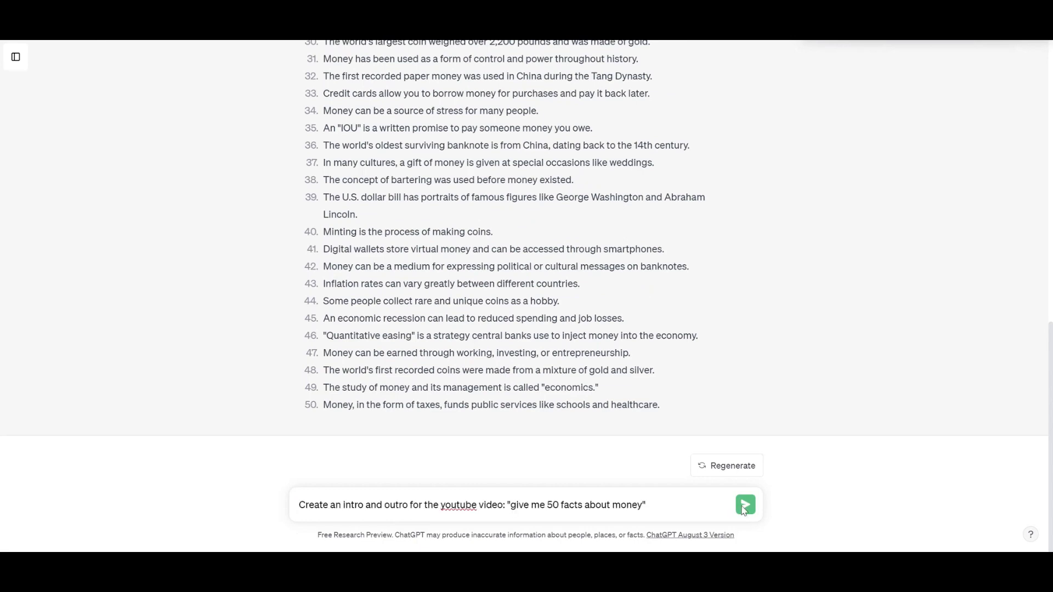
Send the prompt requesting an intro and outro for the "give me 50 facts about money" YouTube video and review the response
key("Return")
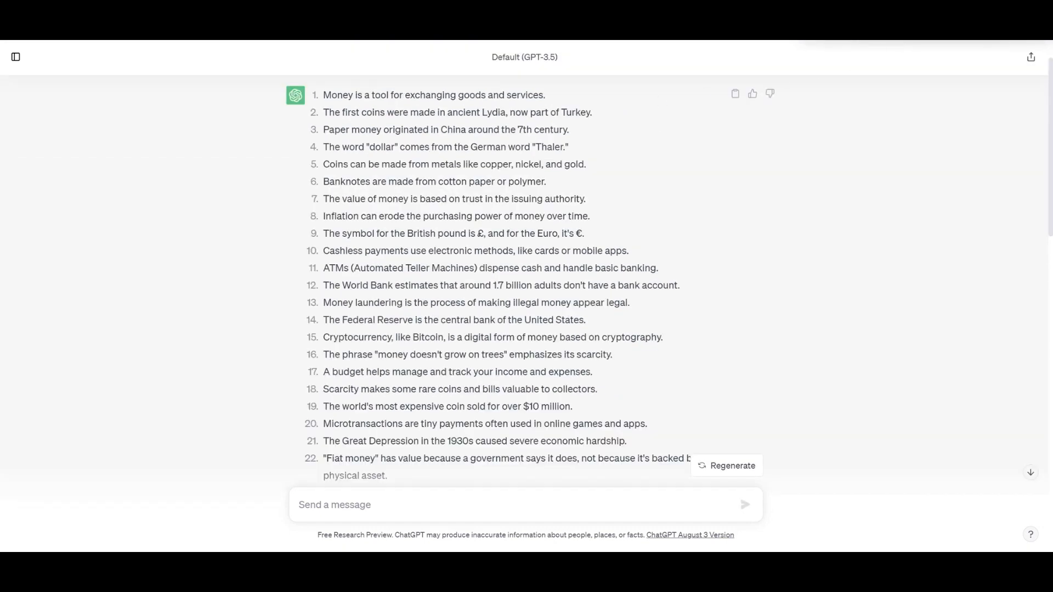
scroll(525, 264, "down", 5)
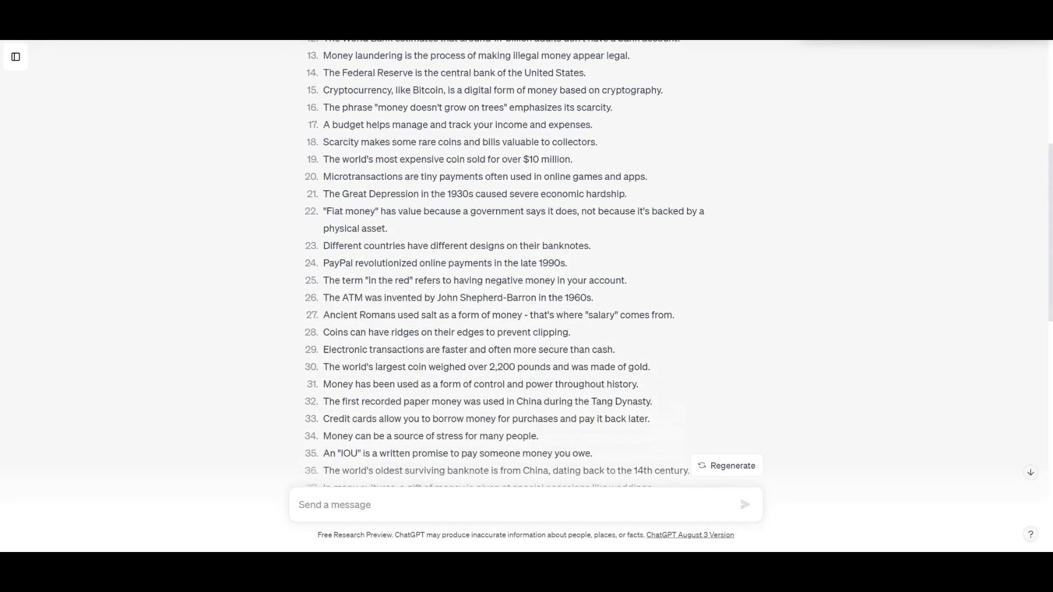
scroll(526, 263, "down", 5)
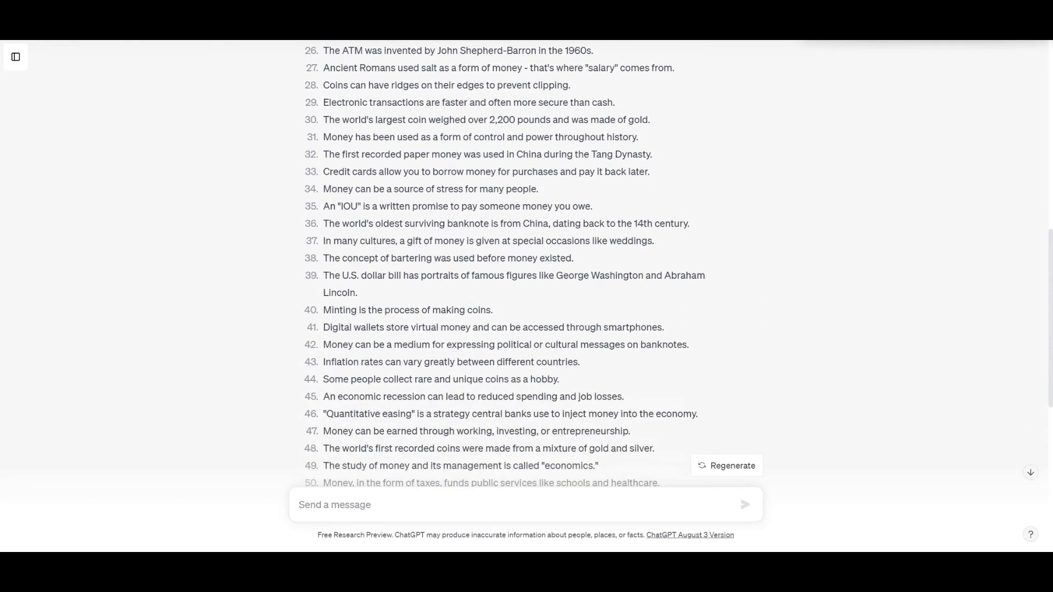
scroll(525, 264, "down", 5)
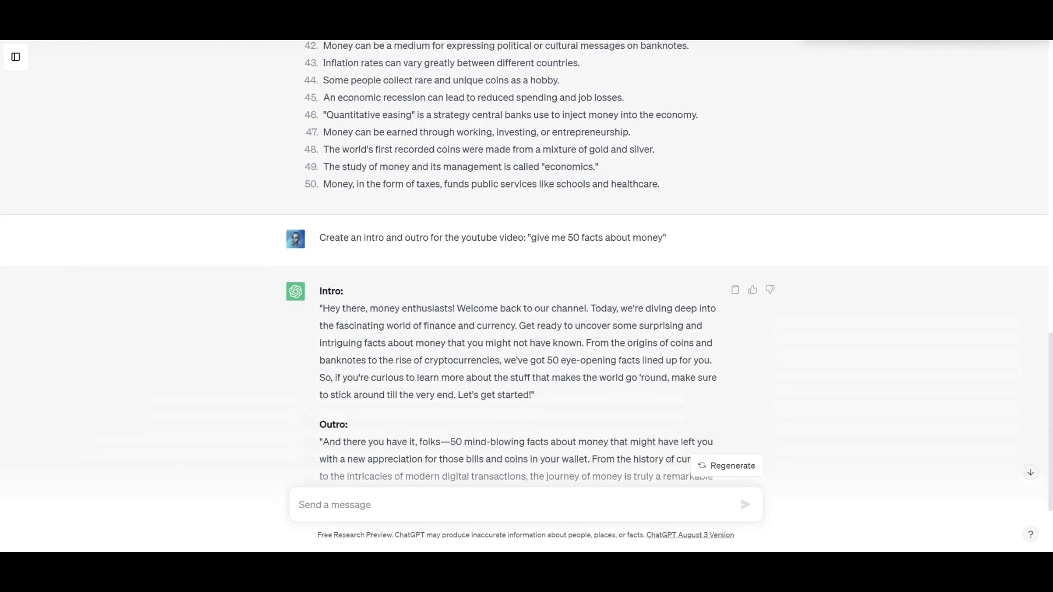
Select the whole numbered list of 50 money facts in the earlier chat response
scroll(422, 171, "up", 13)
left_click_drag(660, 184, 324, 149)
scroll(328, 149, "up", 2)
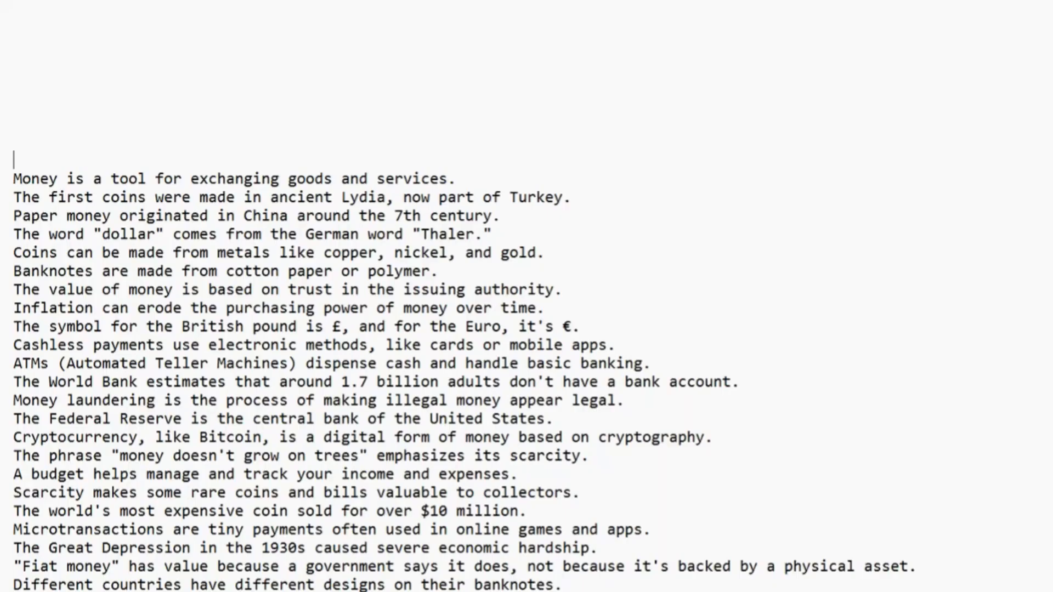
Remove the full stops at the ends of the fact lines in the text file, starting with the first five facts
left_click(450, 179)
key("BackSpace")
left_click(567, 197)
key("BackSpace")
left_click(496, 216)
key("BackSpace")
left_click(482, 234)
key("BackSpace")
left_click(544, 253)
key("BackSpace")
key("BackSpace")
type("a")
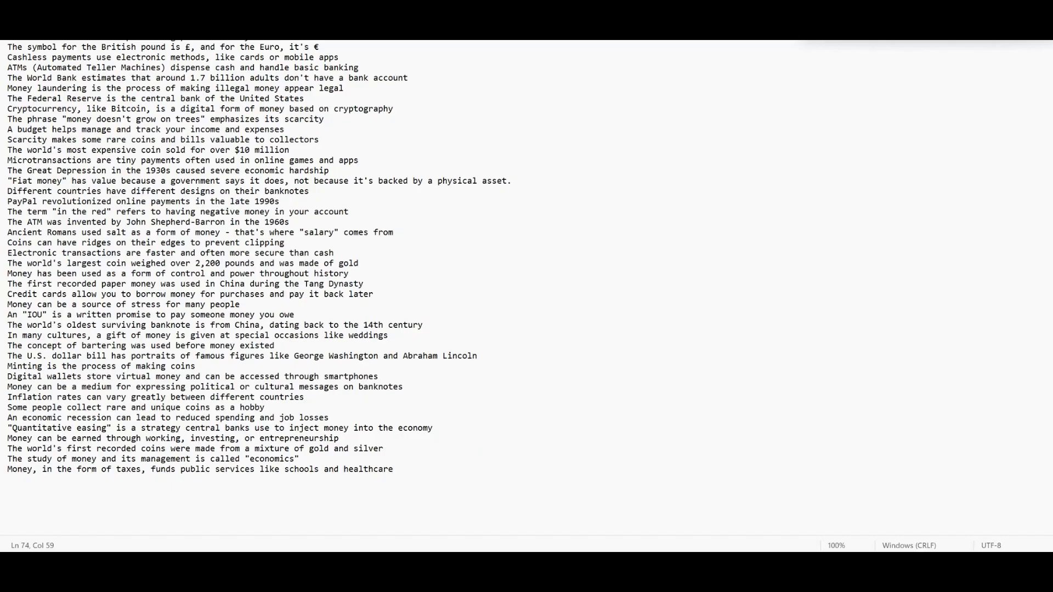
Select the cleaned-up money facts in the text file, from the last line upward
key("shift+Up")
key("shift+Up")
key("shift+Up")
key("shift+Up")
key("shift+Up")
key("shift+Up")
key("shift+Up")
key("shift+Up")
key("shift+Up")
key("shift+Up")
key("shift+Up")
key("shift+Up")
key("shift+Up")
key("shift+Up")
key("shift+Up")
key("shift+Up")
key("shift+Up")
key("shift+Up")
key("shift+Up")
key("shift+Up")
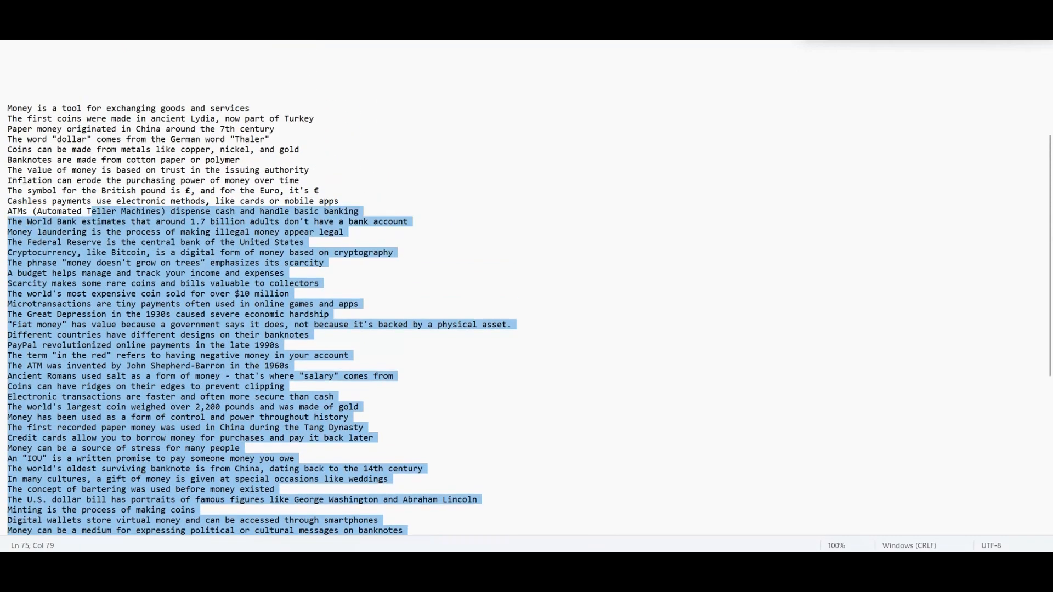
key("shift+Down")
key("shift+Down")
key("shift+Down")
key("shift+Down")
key("shift+Down")
key("shift+Down")
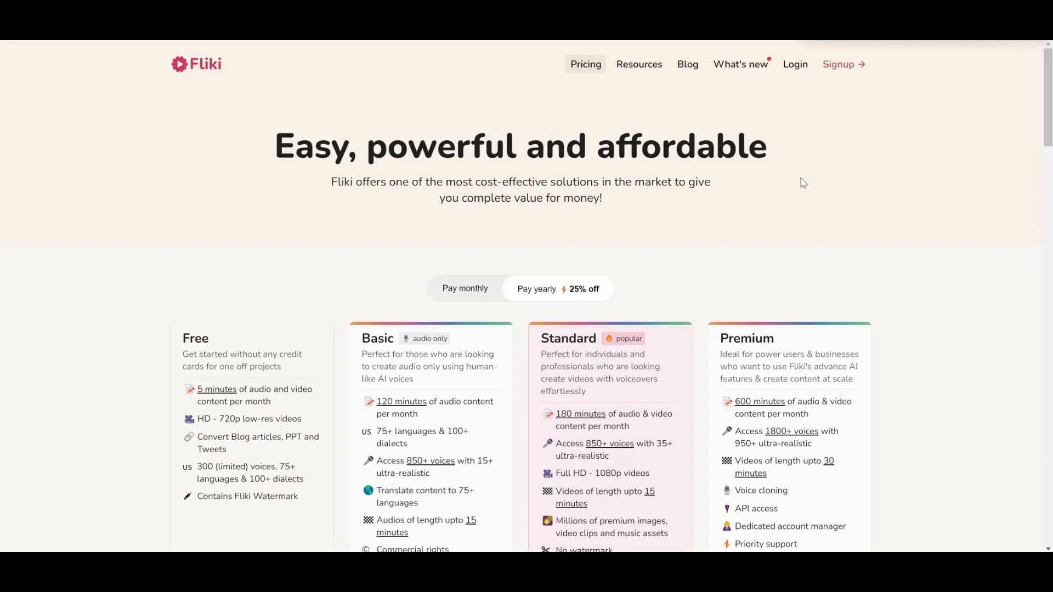
Examine the Fliki pricing page, including the Free and Standard plan allowances and the feature comparison table for all plans
scroll(802, 182, "down", 1)
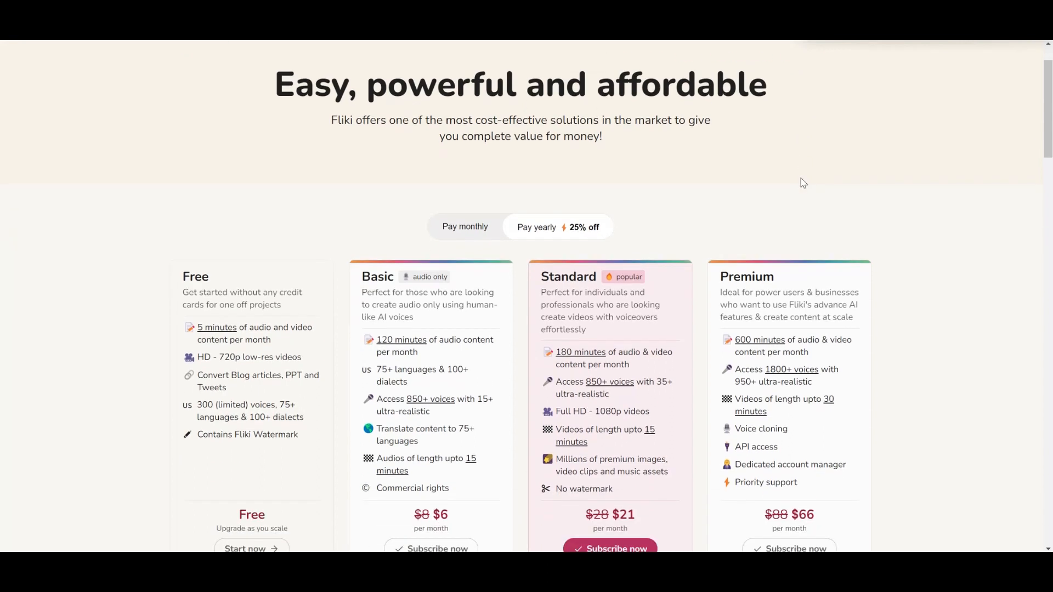
scroll(633, 161, "down", 1)
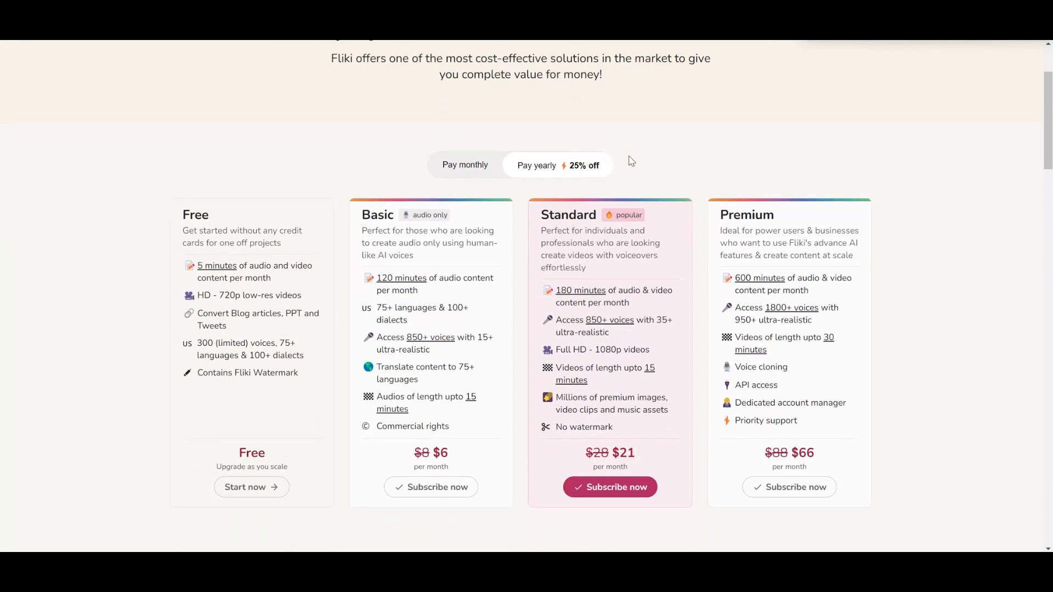
double_click(211, 215)
scroll(195, 217, "down", 1)
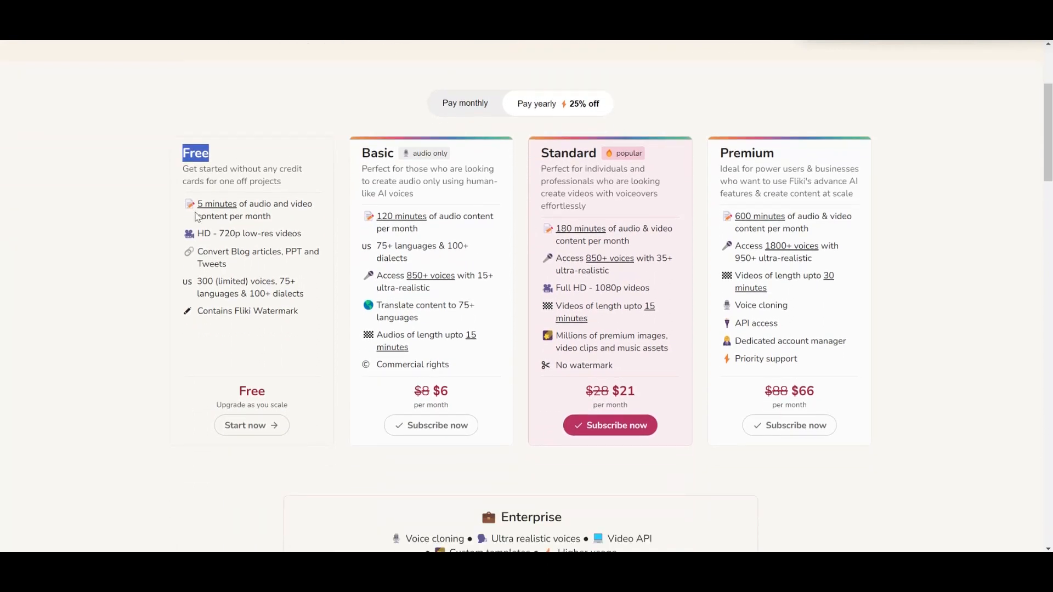
left_click_drag(198, 204, 278, 221)
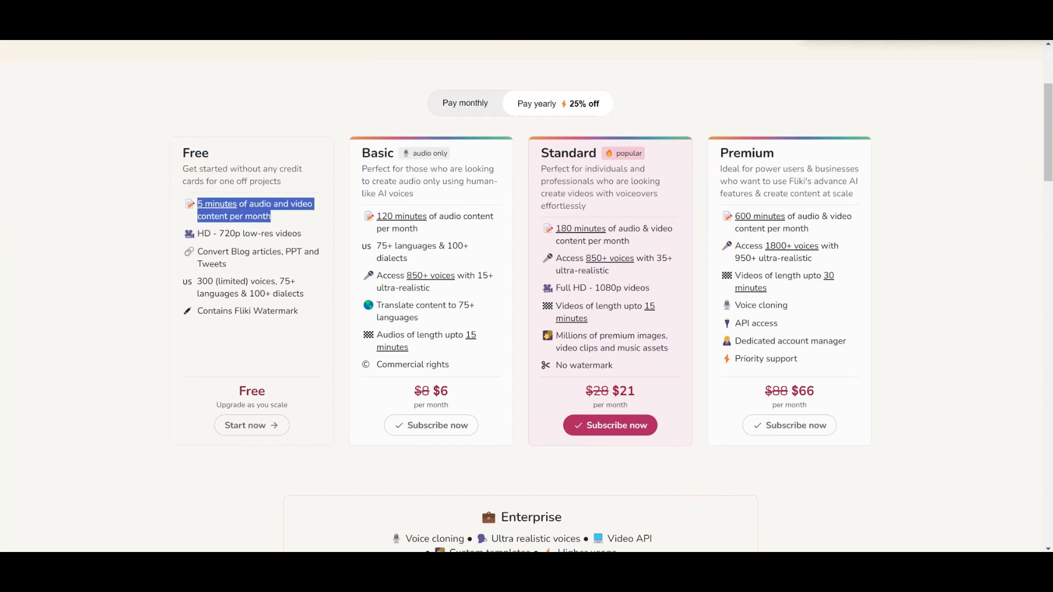
left_click_drag(541, 153, 604, 153)
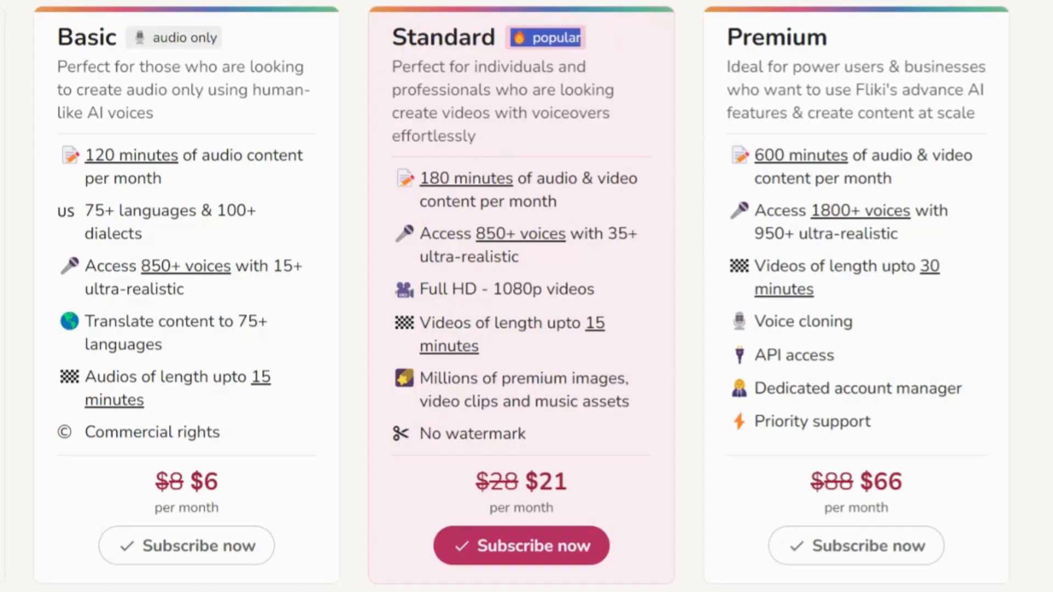
left_click_drag(556, 228, 621, 241)
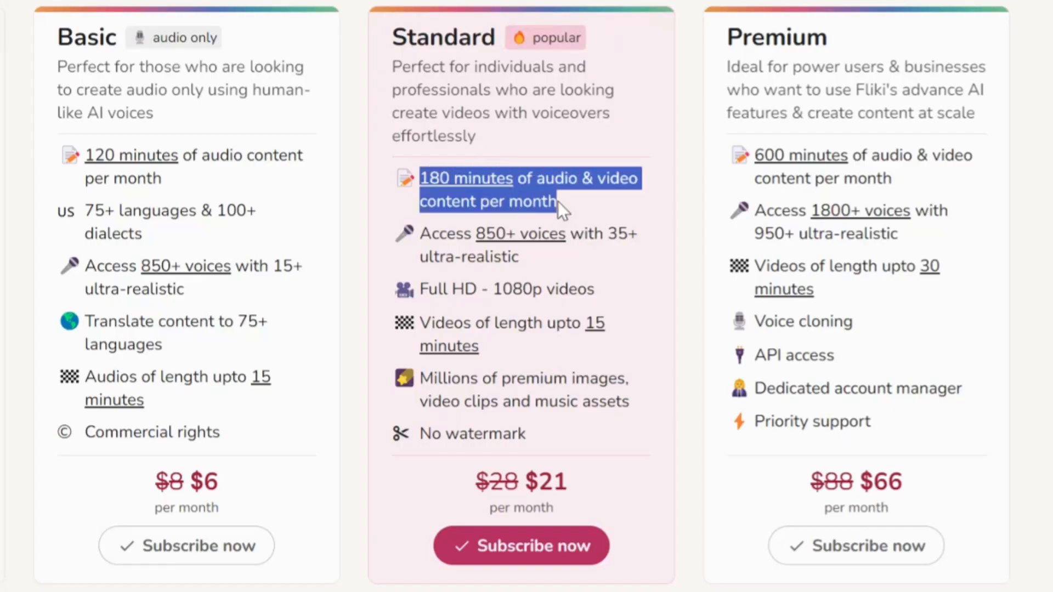
left_click_drag(472, 234, 570, 235)
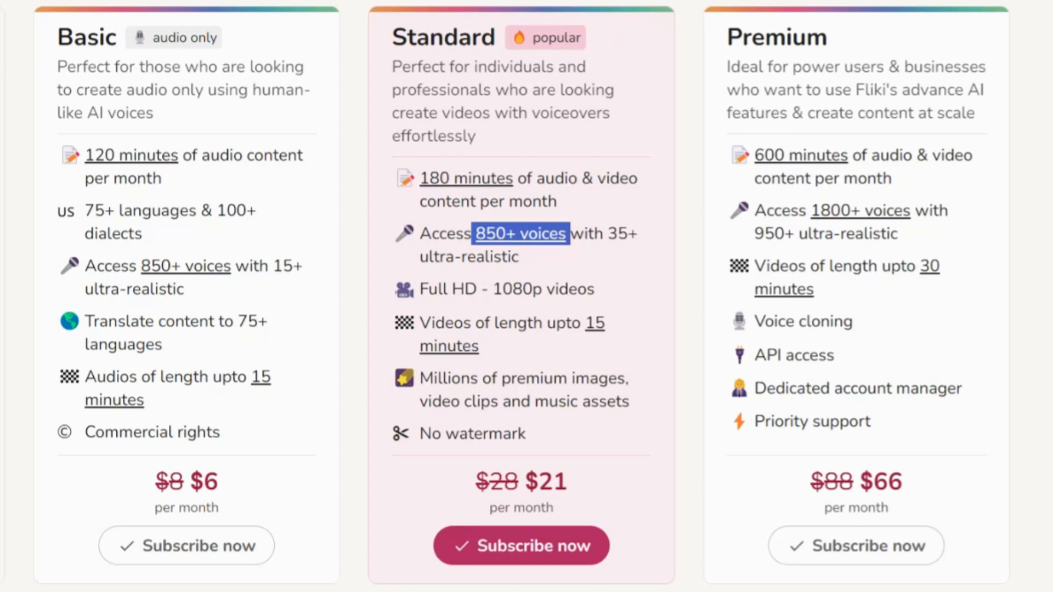
left_click_drag(419, 289, 597, 288)
left_click(598, 288)
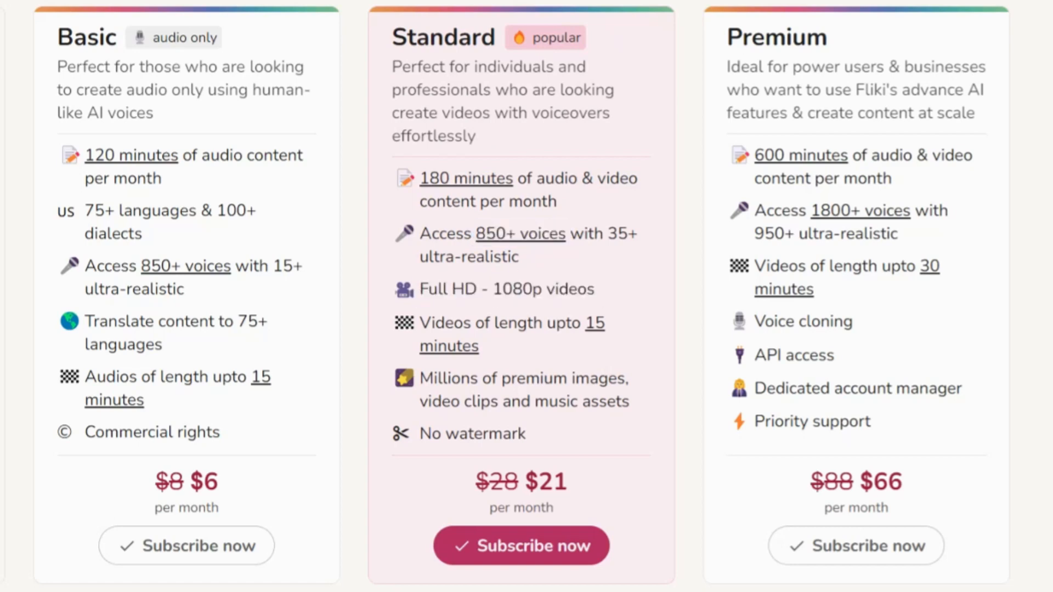
left_click_drag(419, 323, 495, 340)
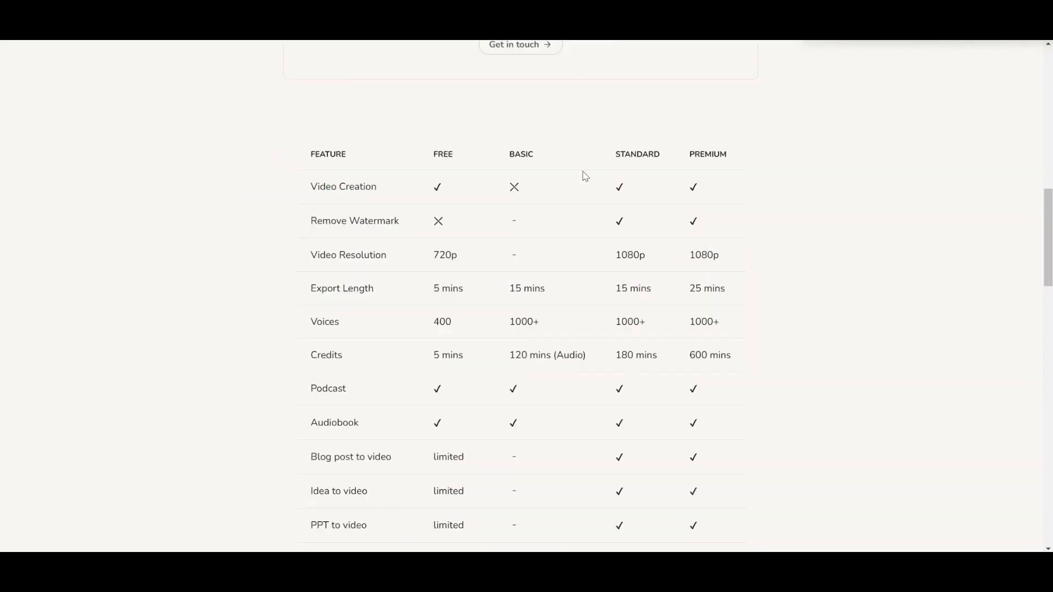
scroll(279, 197, "down", 1)
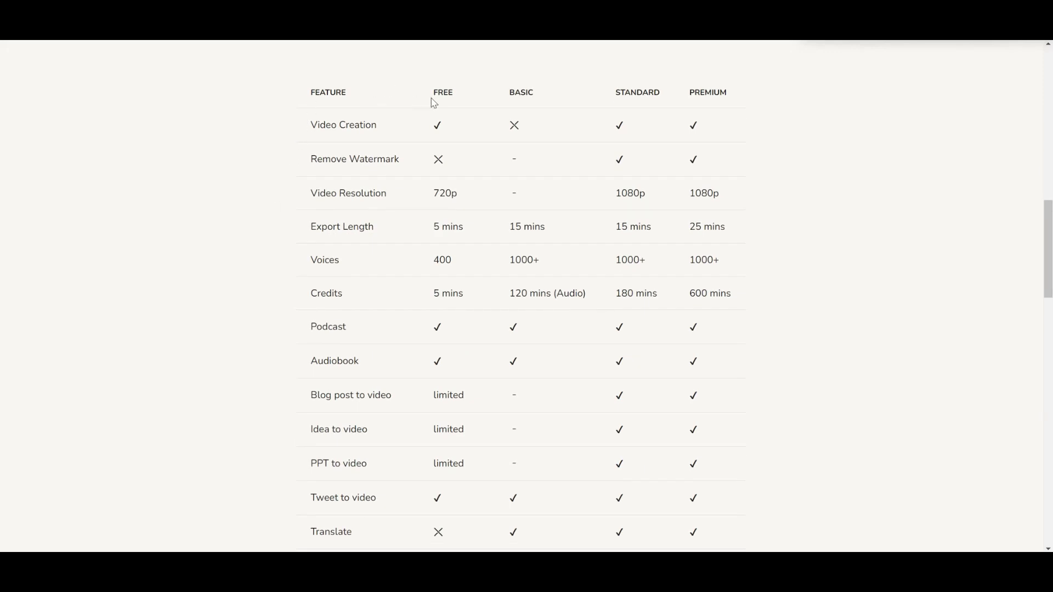
left_click_drag(434, 103, 719, 92)
scroll(774, 150, "down", 7)
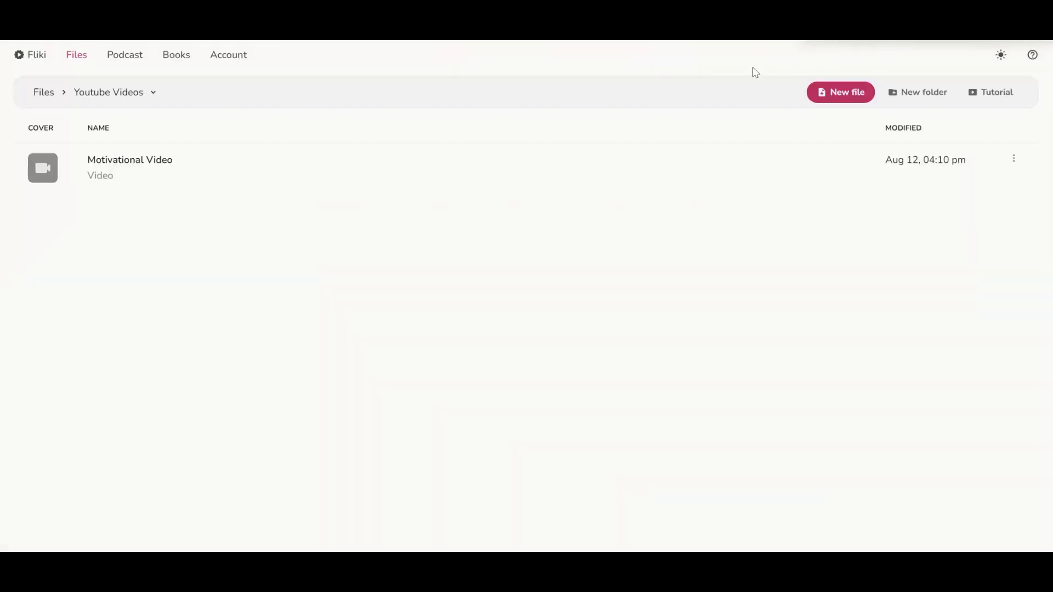
Create a new English (United States) video file named "50 Facts about Money" in the Youtube Videos folder
left_click(834, 95)
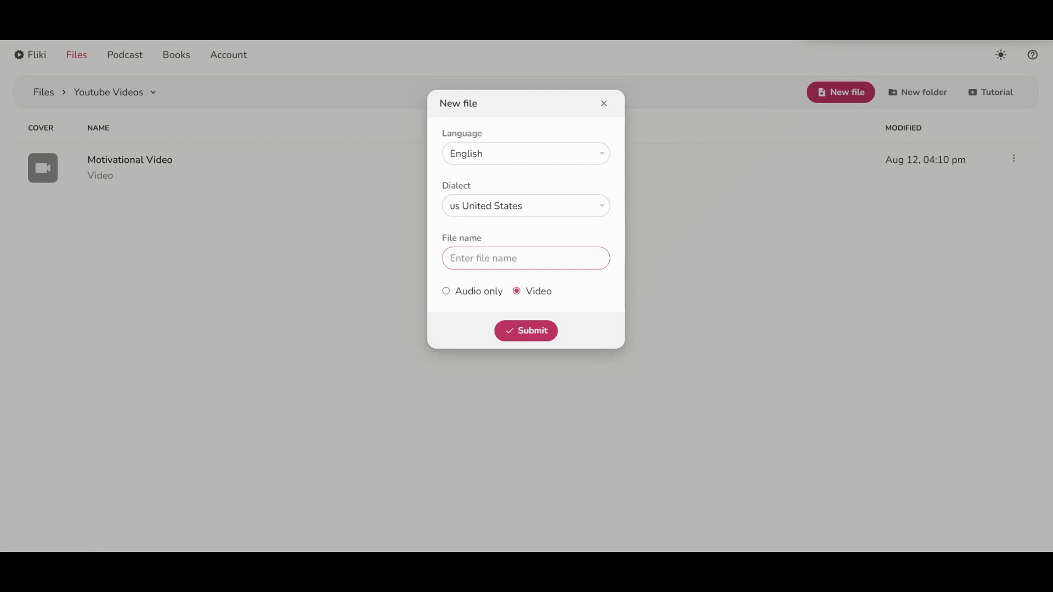
type("50 Facts about Money")
key("Return")
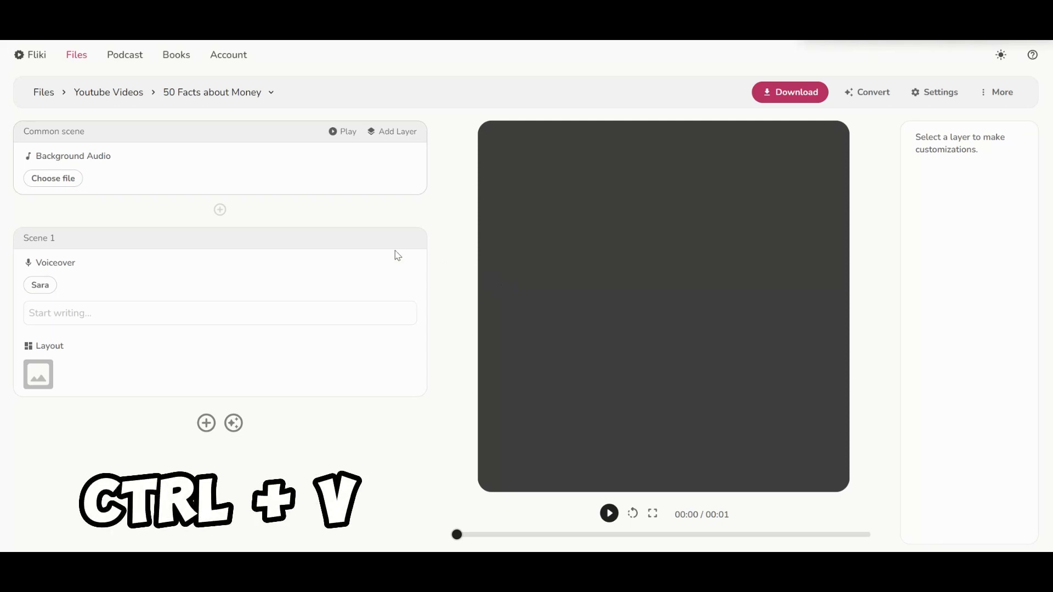
Paste the copied money facts into Scene 1's voiceover text and look through the resulting scenes
left_click(31, 314)
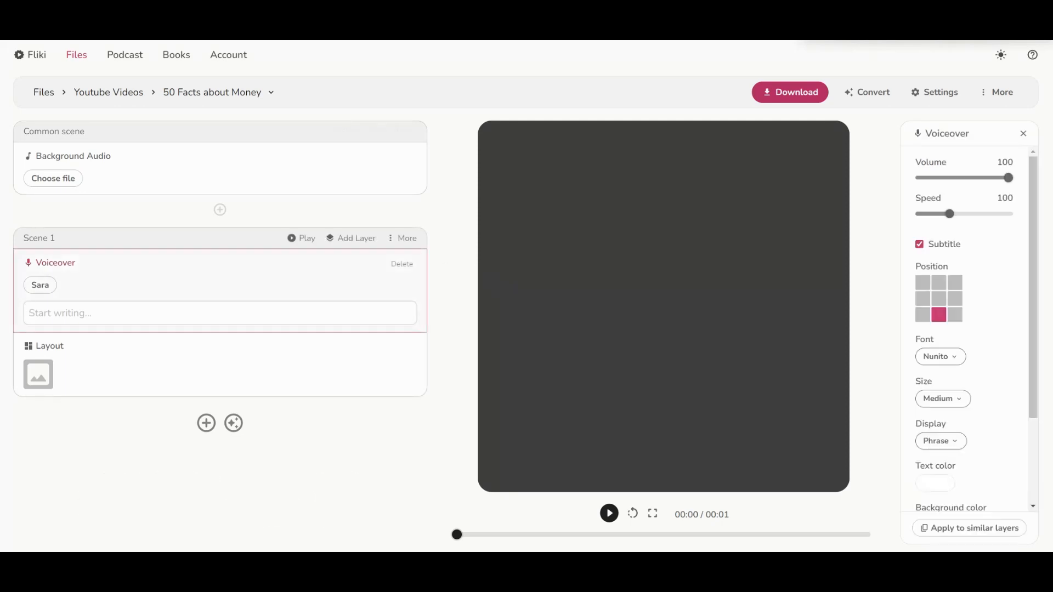
key("ctrl+v")
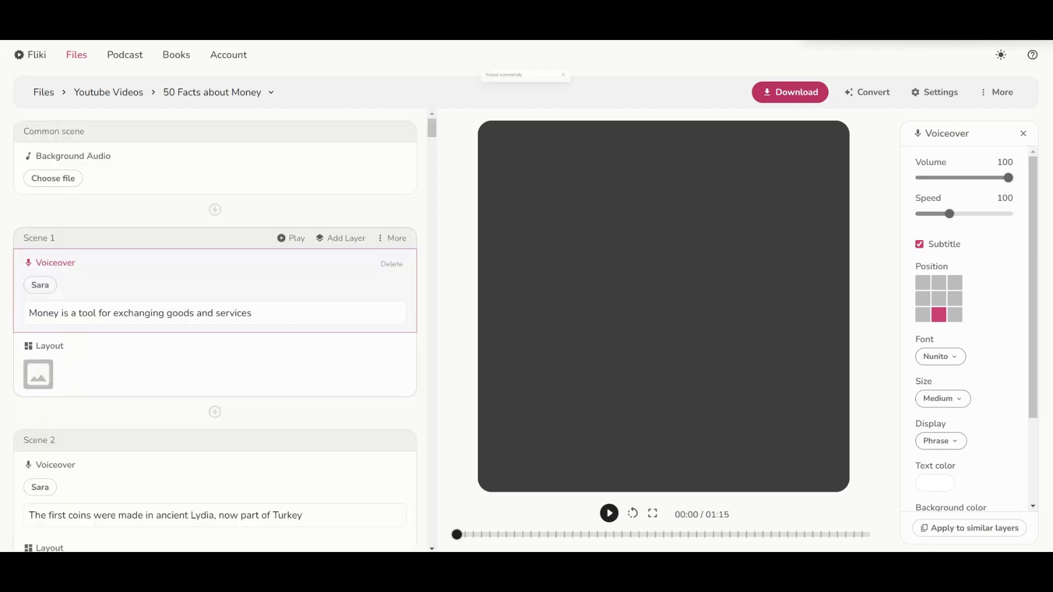
scroll(91, 318, "down", 5)
scroll(94, 319, "down", 20)
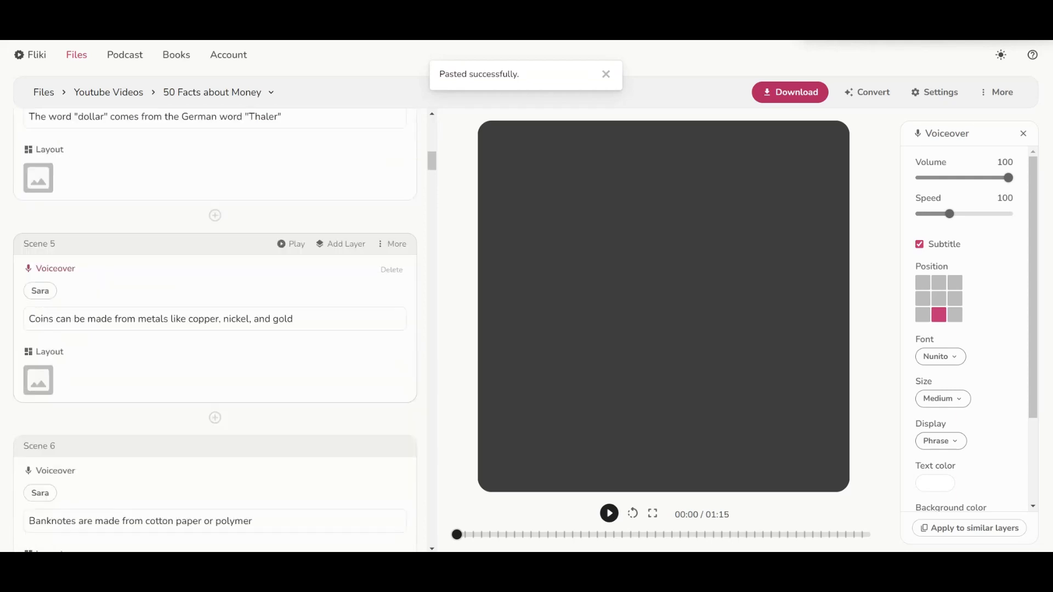
left_click_drag(432, 222, 421, 107)
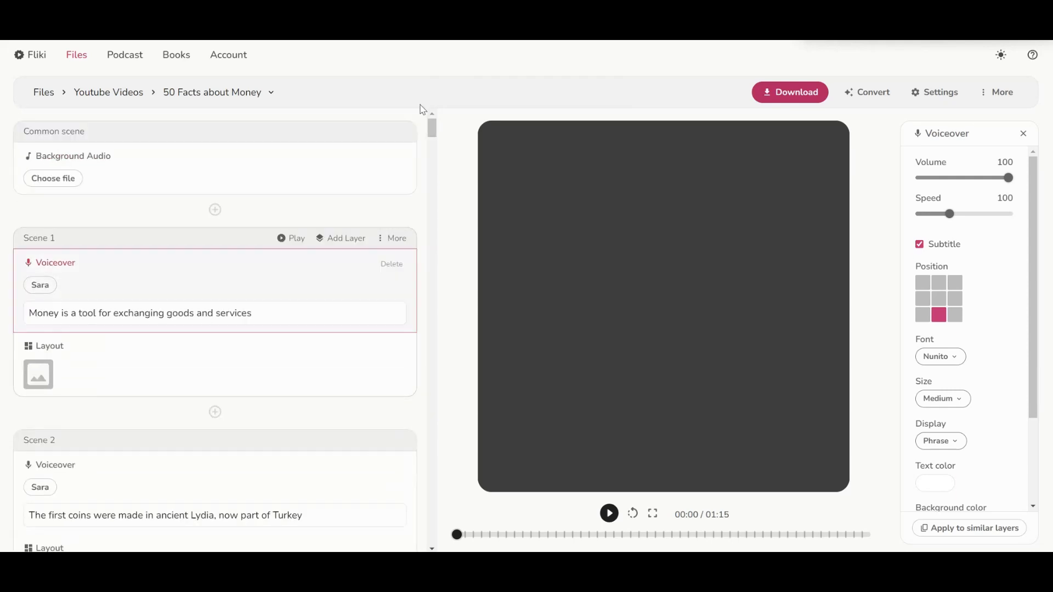
Set the gap between scenes to 1 second and the aspect ratio to Landscape (16:9), and save the video settings
left_click(927, 94)
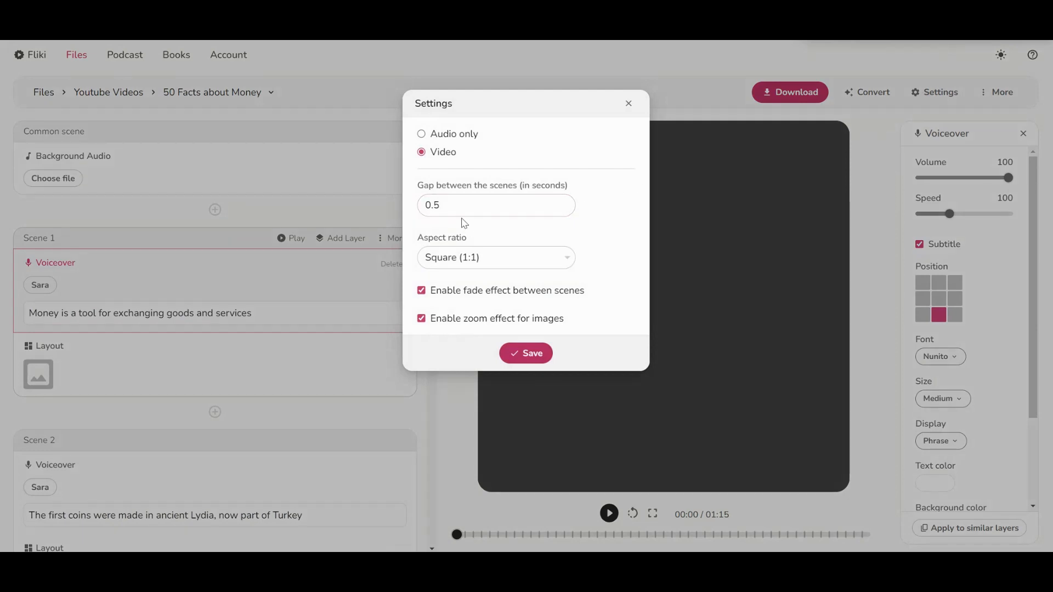
left_click_drag(464, 214, 408, 211)
type("1")
left_click(491, 257)
left_click(481, 318)
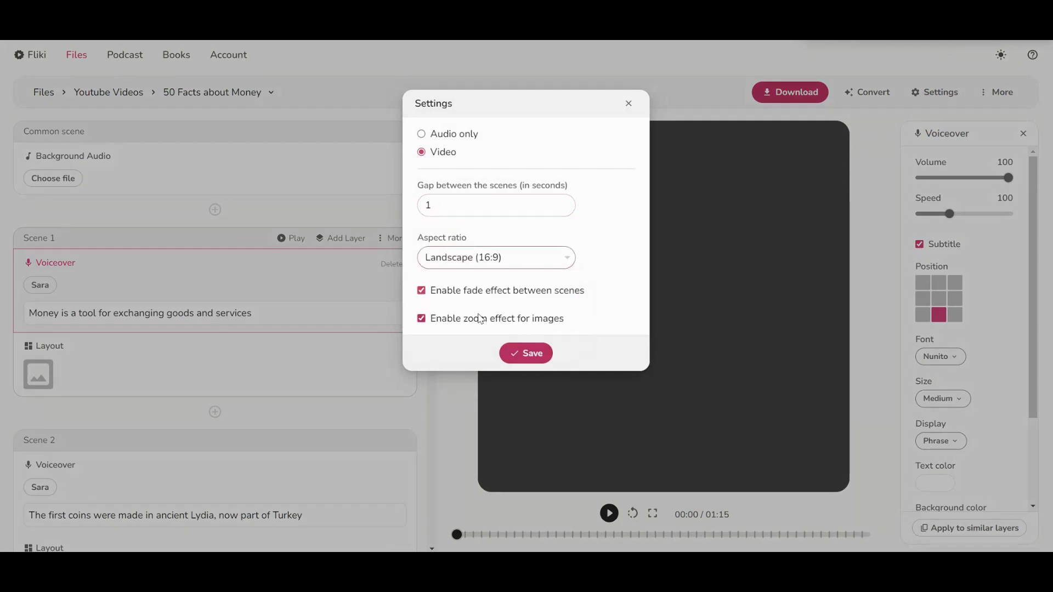
left_click(525, 354)
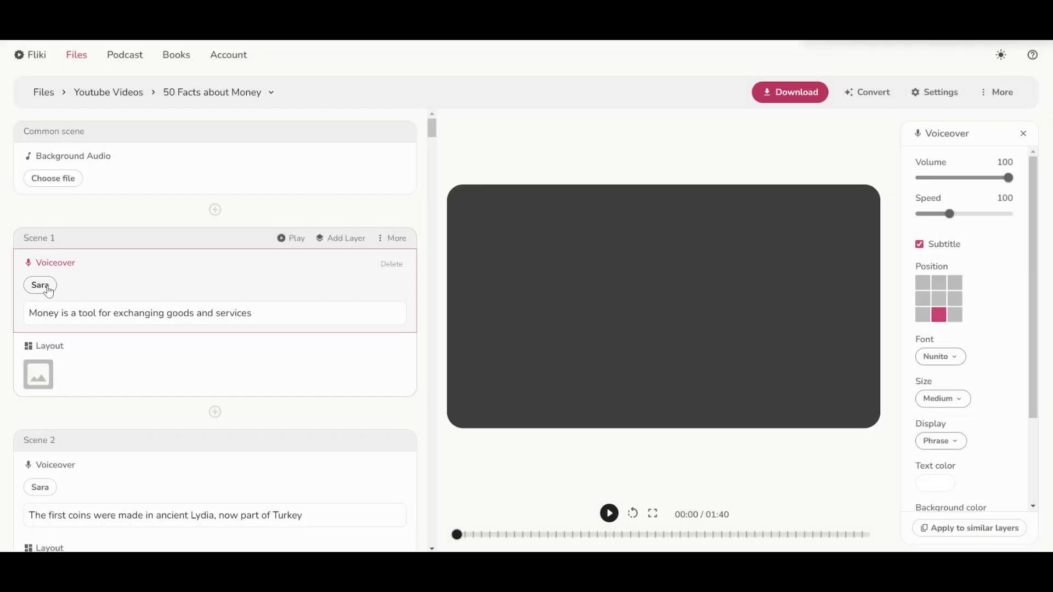
Choose the ultra realistic voice Gavin for Scene 1's voiceover
left_click(40, 285)
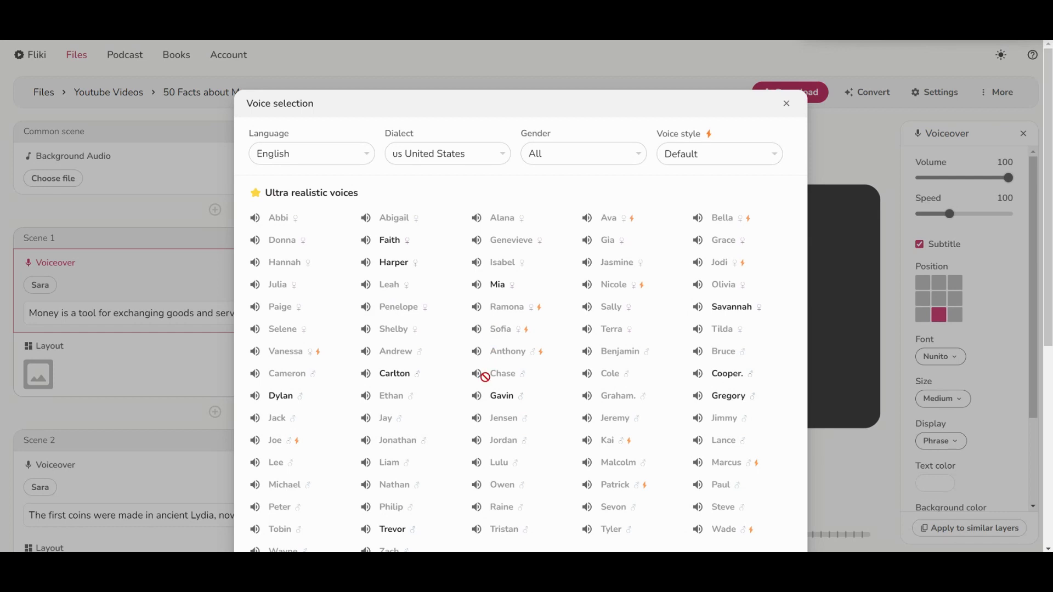
left_click(477, 398)
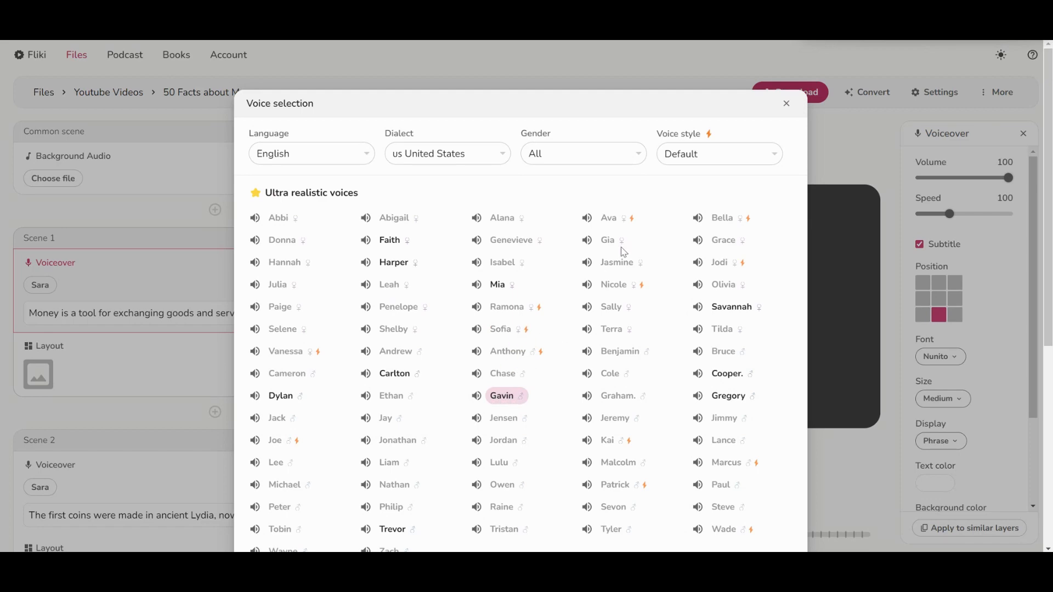
scroll(622, 277, "down", 8)
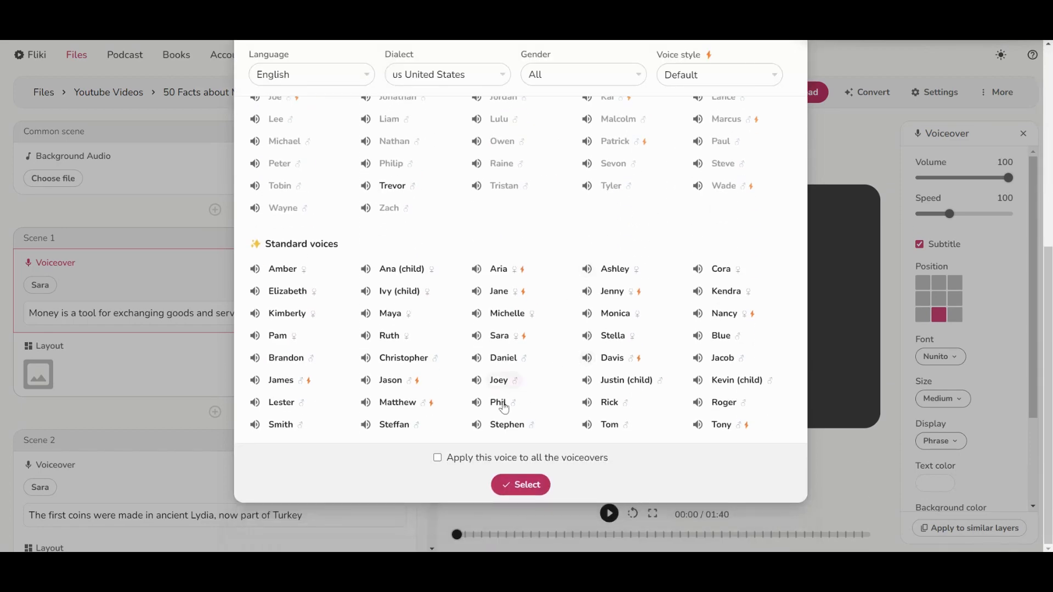
left_click(517, 481)
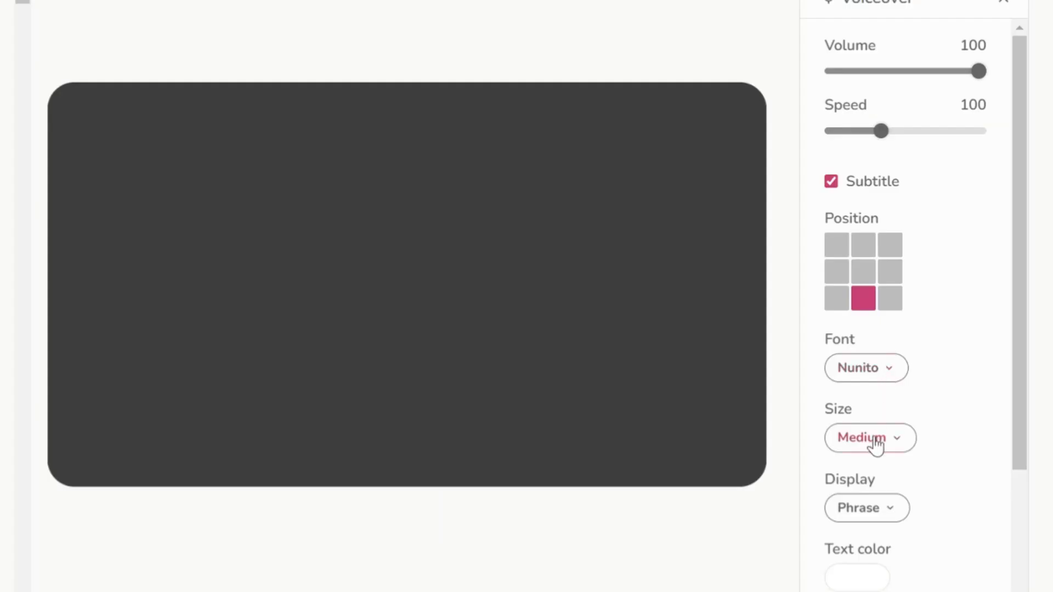
Set the voiceover subtitle size to Small
left_click(945, 399)
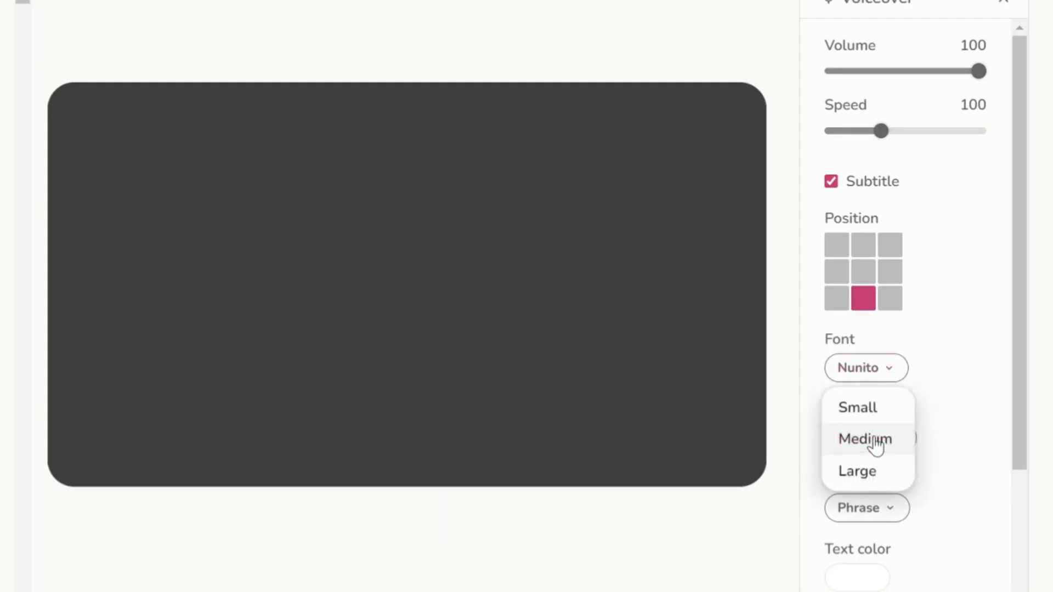
left_click(863, 408)
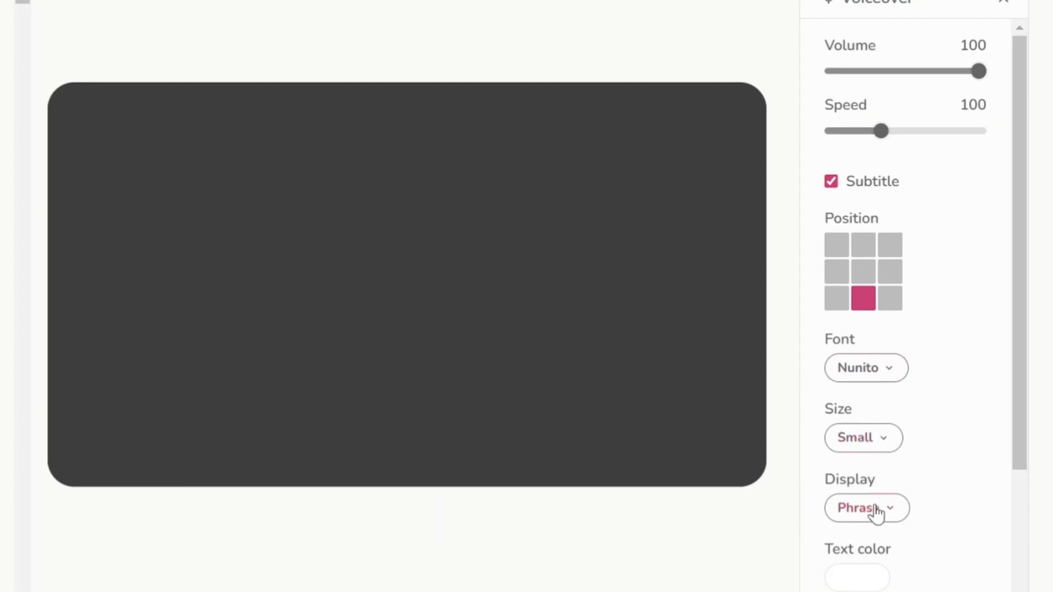
scroll(872, 557, "down", 3)
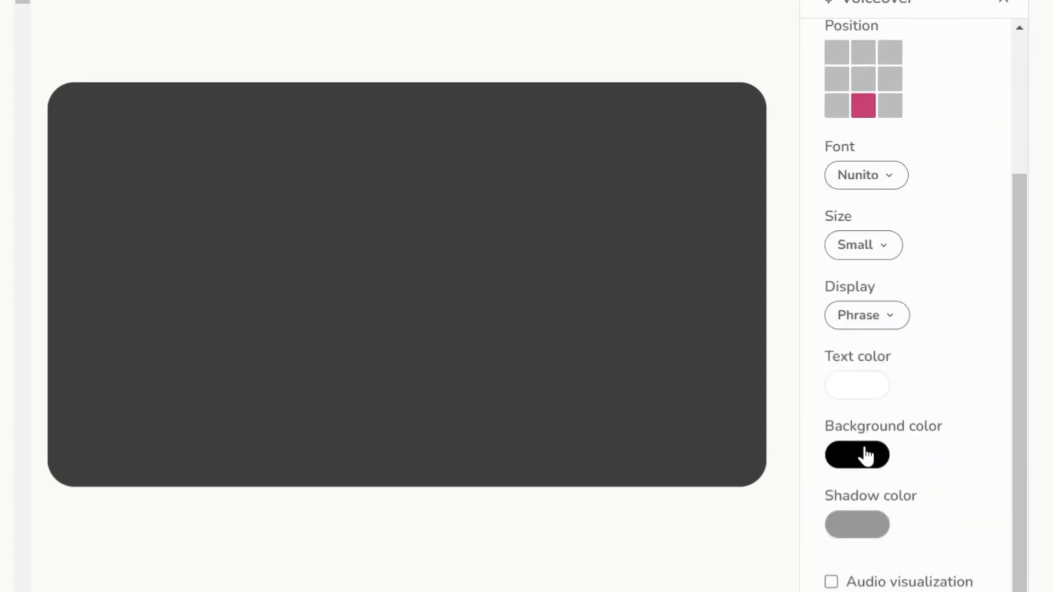
Make the voiceover subtitle's background transparent, set its shadow color to black, and apply the style to similar layers
left_click(859, 458)
left_click(929, 470)
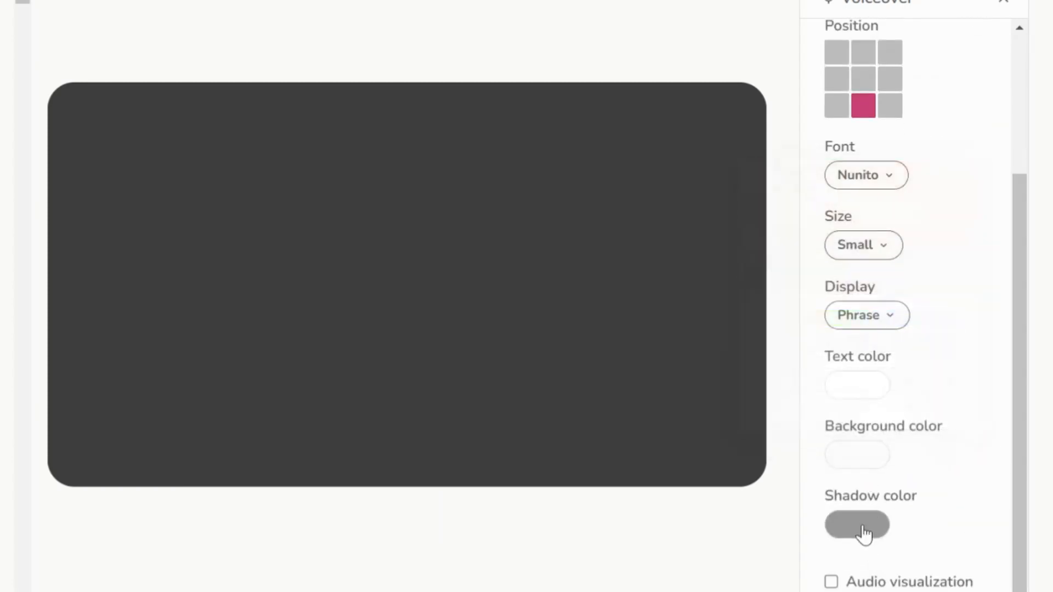
left_click(865, 534)
left_click_drag(861, 417, 999, 427)
left_click(964, 521)
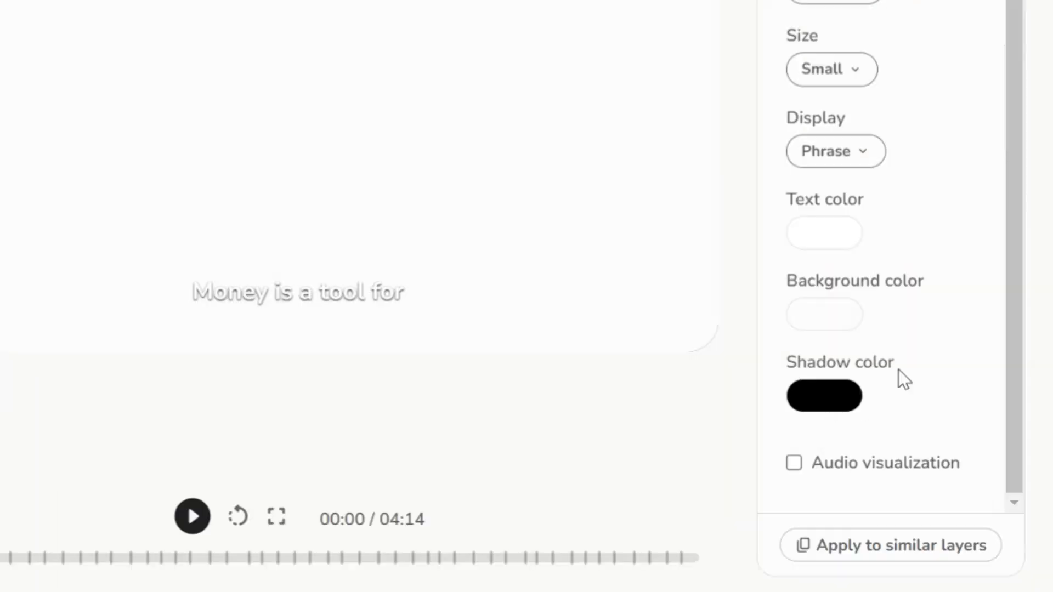
left_click(814, 546)
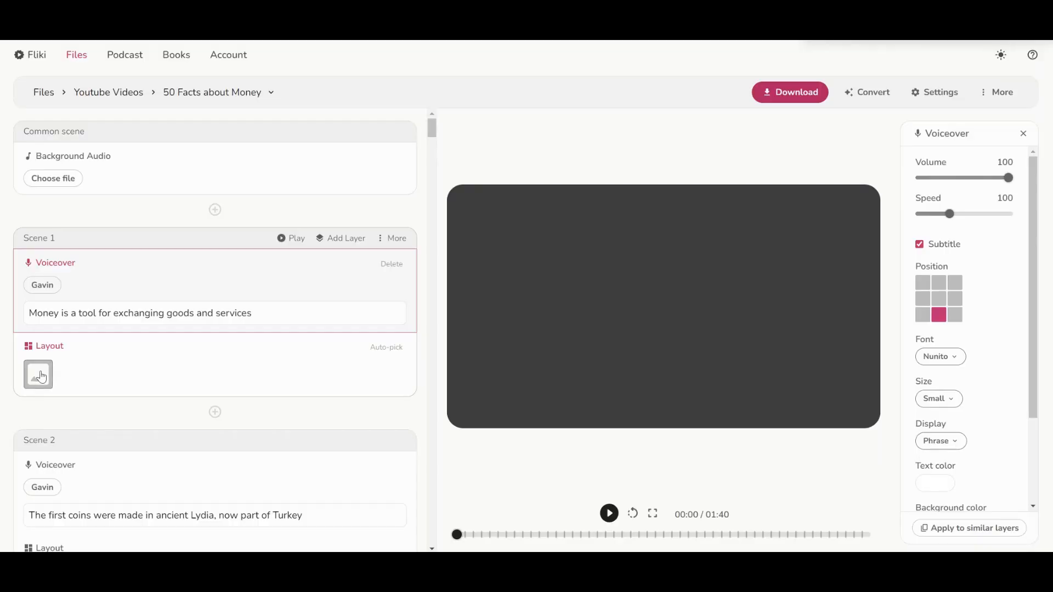
Search the stock videos for "exchange" and use the "Currency conversion From Euro to dollars" clip as Scene 1's layout media
left_click(97, 447)
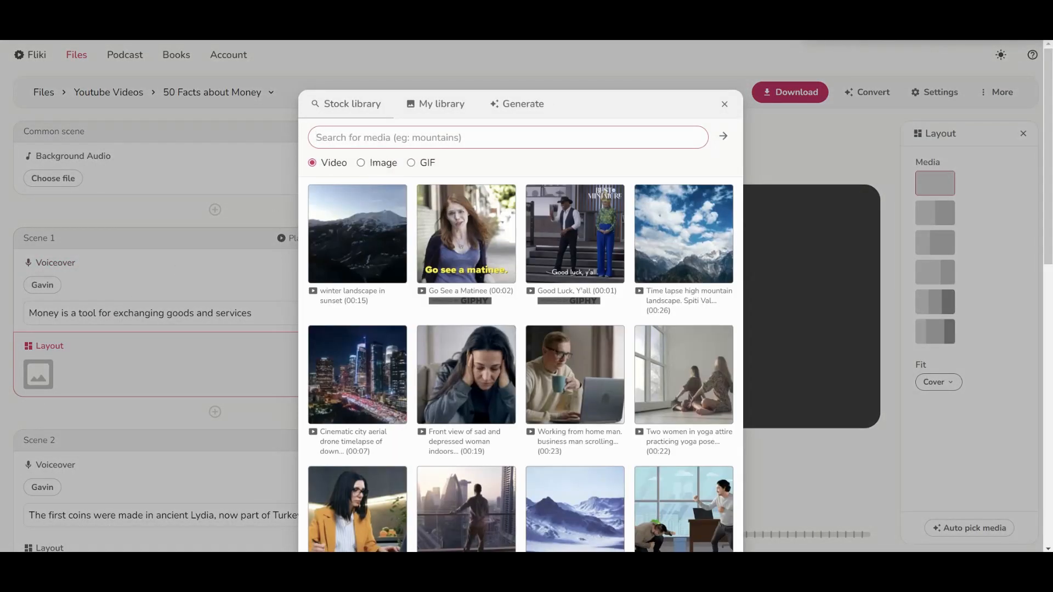
type("exchange")
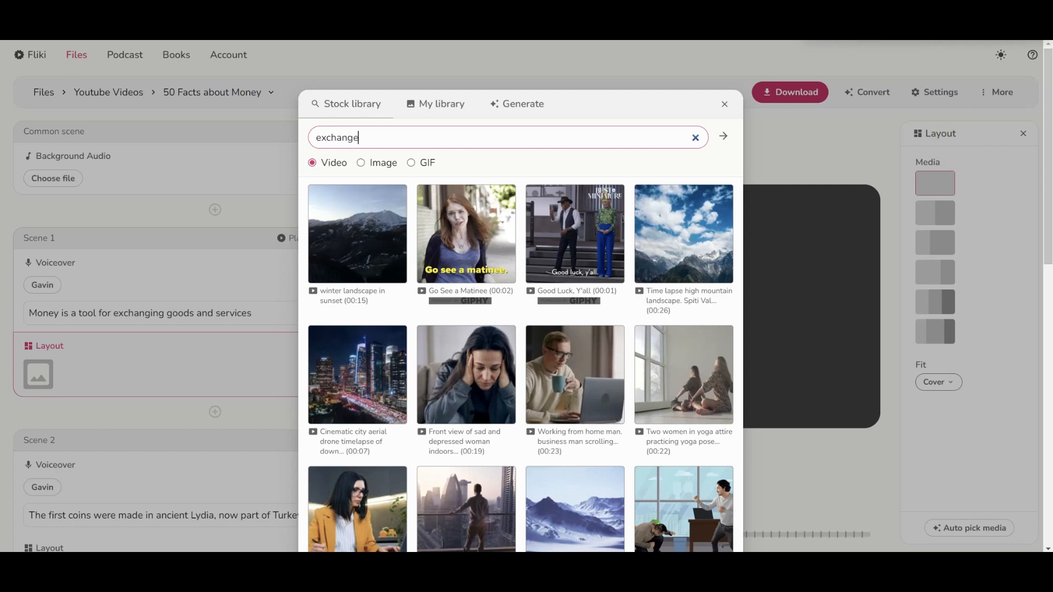
key("Return")
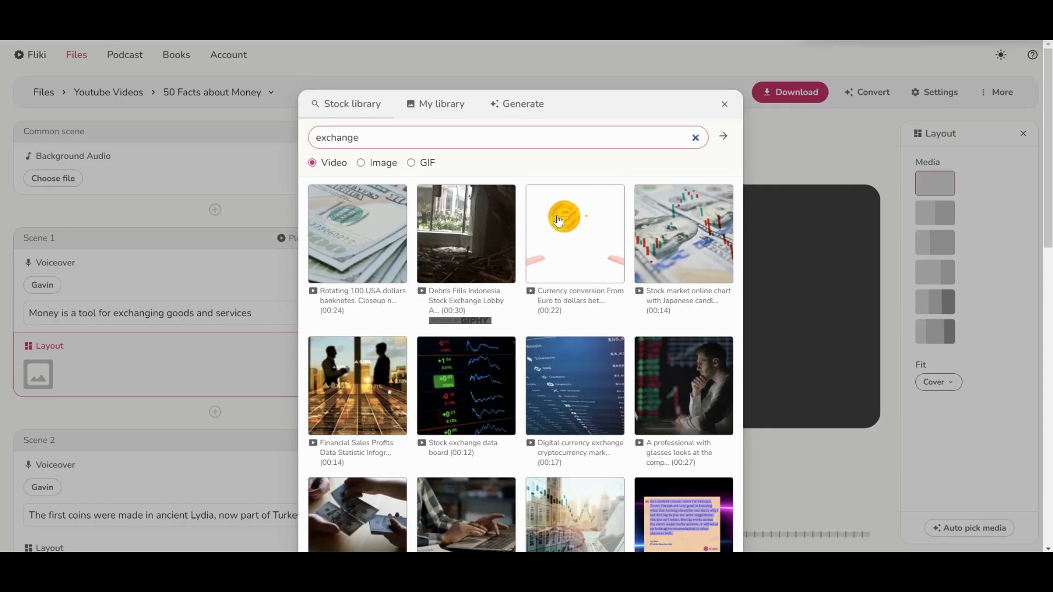
left_click(559, 221)
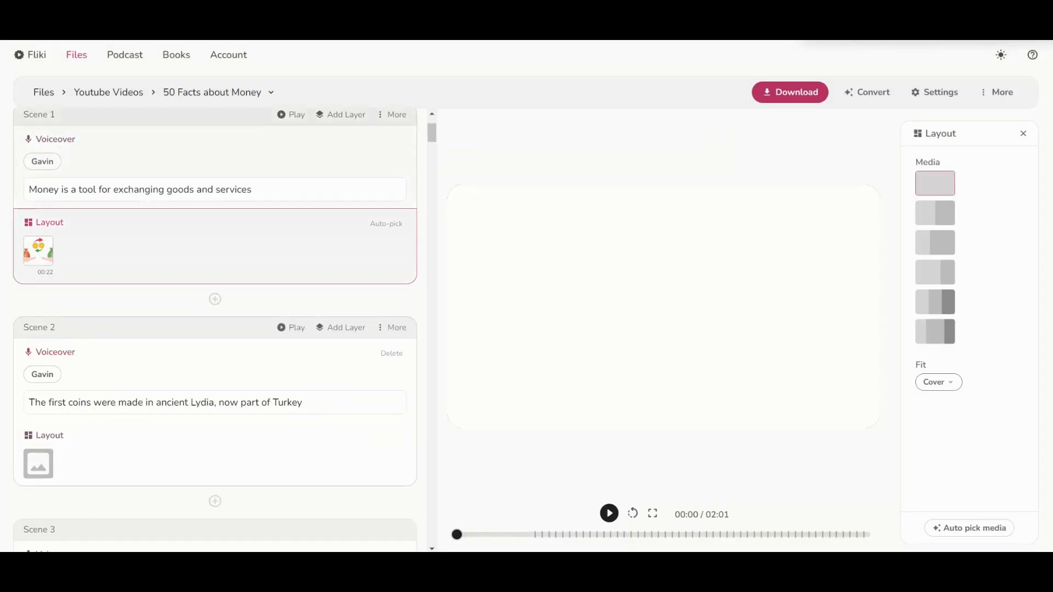
Choose stock videos matching the voiceover text for the layouts of Scenes 2 to 4, searching for "dollar" for Scene 4
left_click_drag(153, 402, 208, 403)
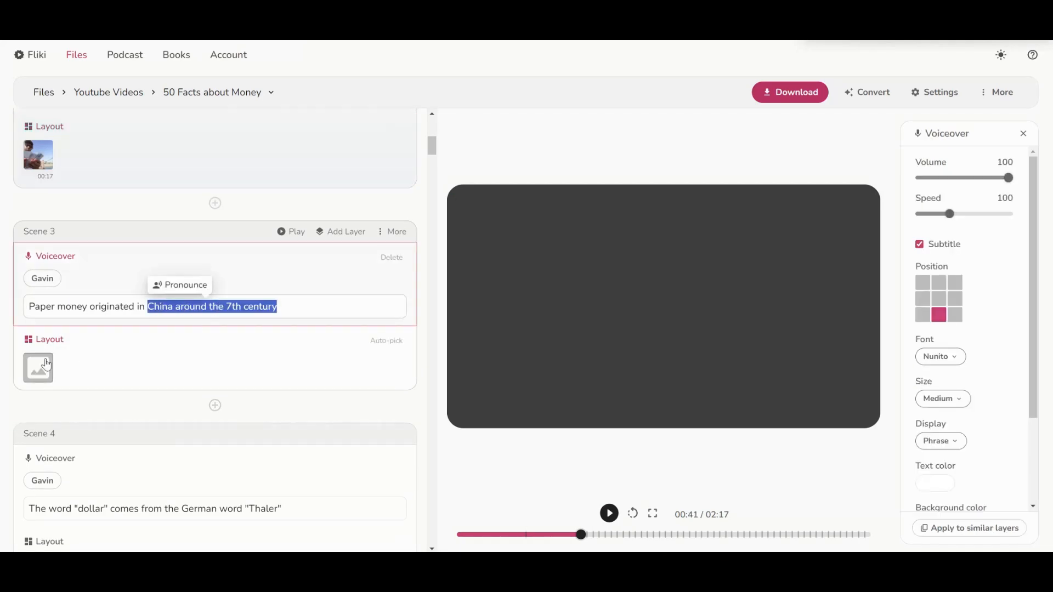
left_click(47, 364)
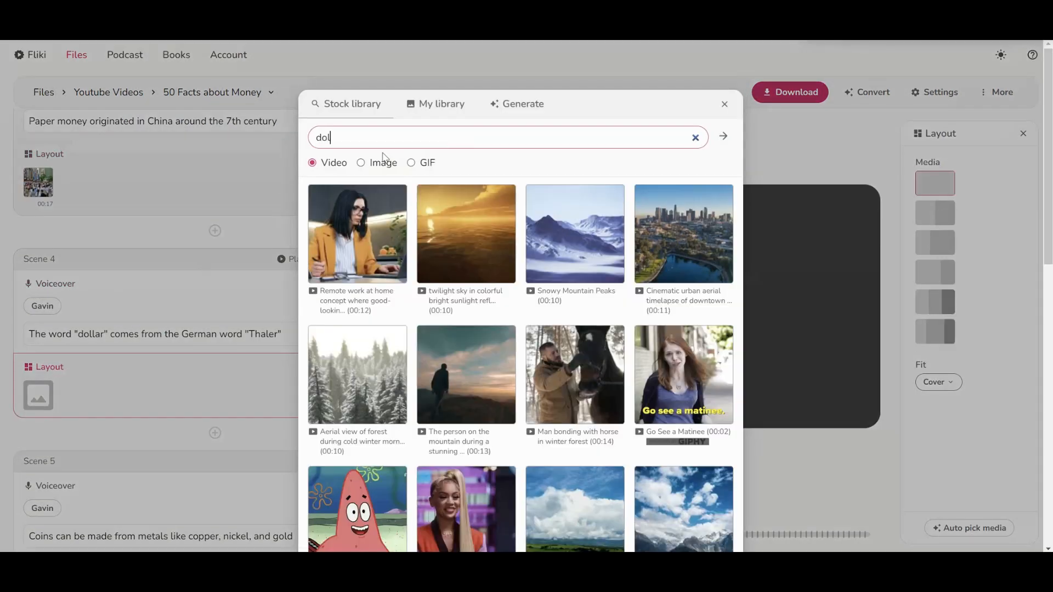
type("lar")
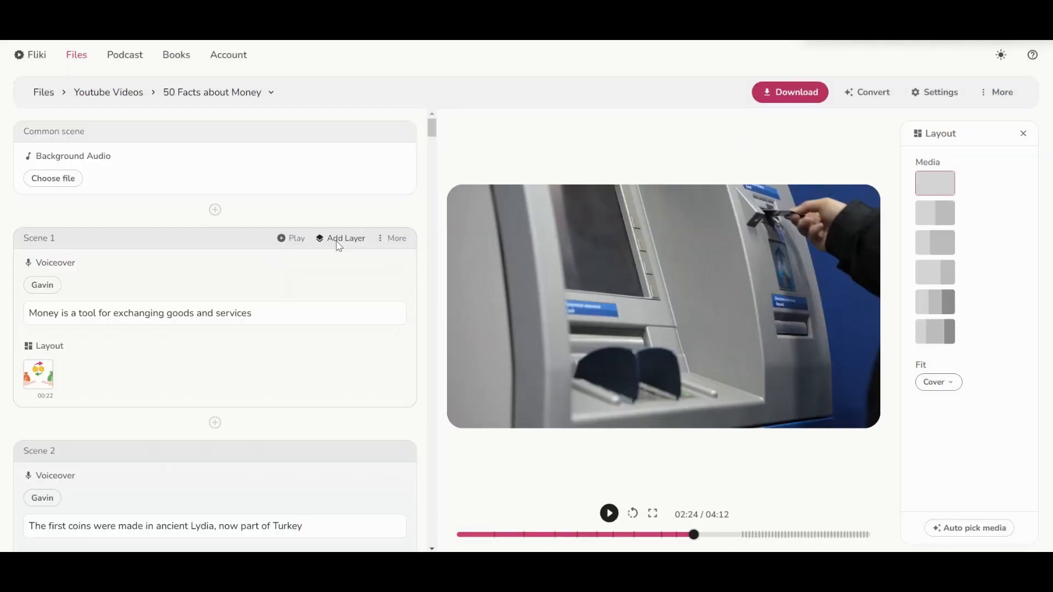
Add a text layer reading "#1" to Scene 1 and place it in the video's upper-left corner
left_click(338, 242)
left_click(330, 267)
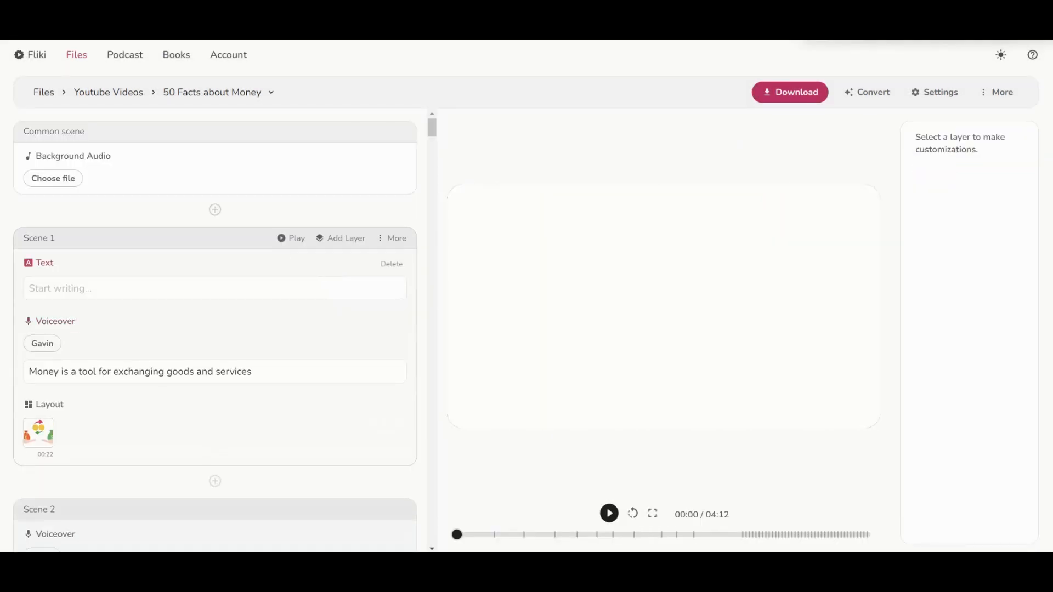
left_click(30, 288)
type("#1")
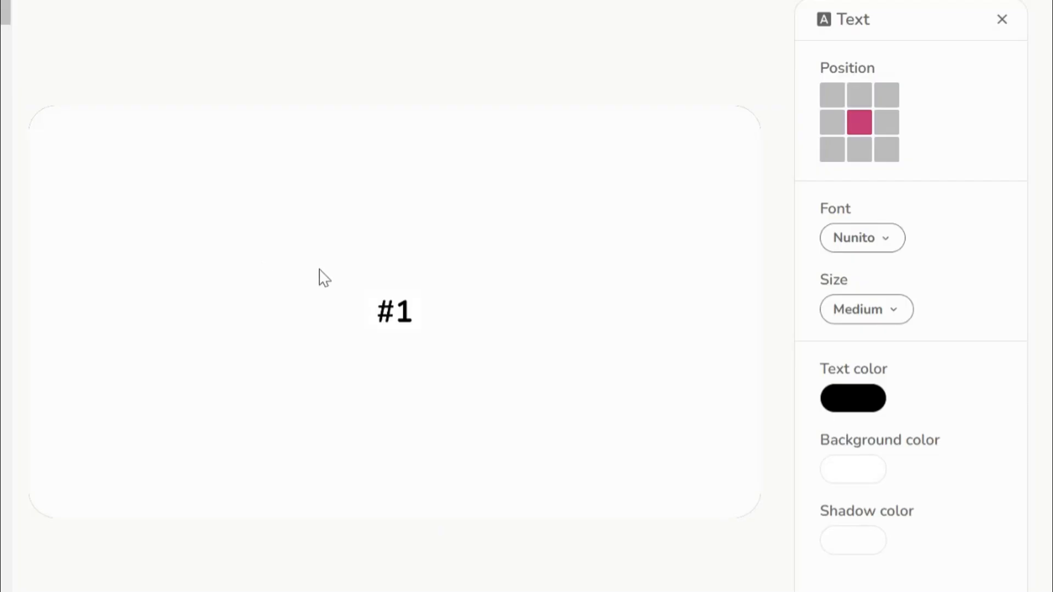
left_click(831, 97)
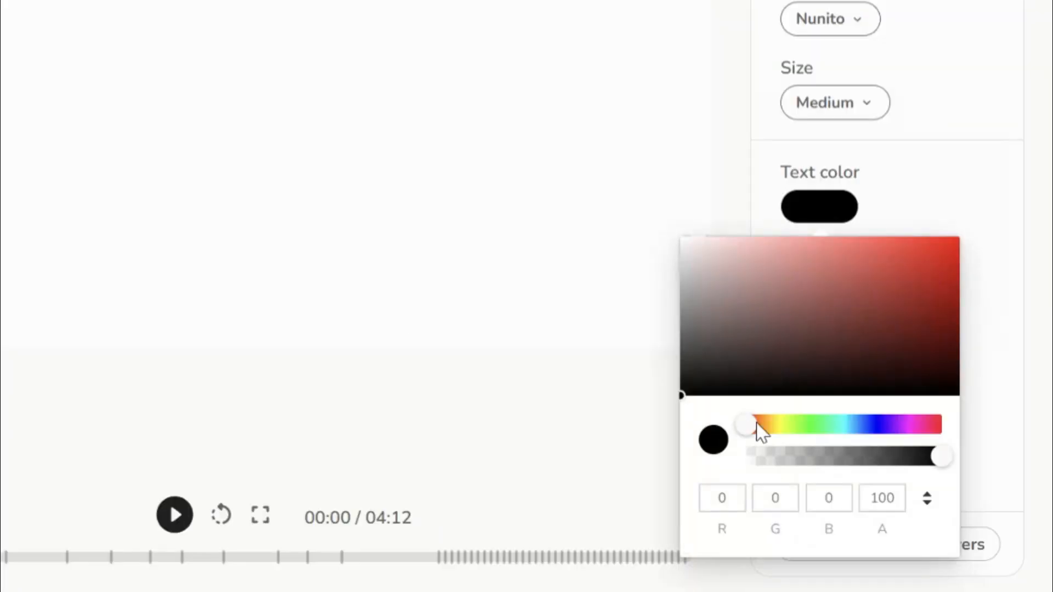
Style the "#1" text with white lettering, a yellow background and a black shadow, and apply the style to similar layers
left_click(697, 338)
left_click_drag(698, 338, 666, 191)
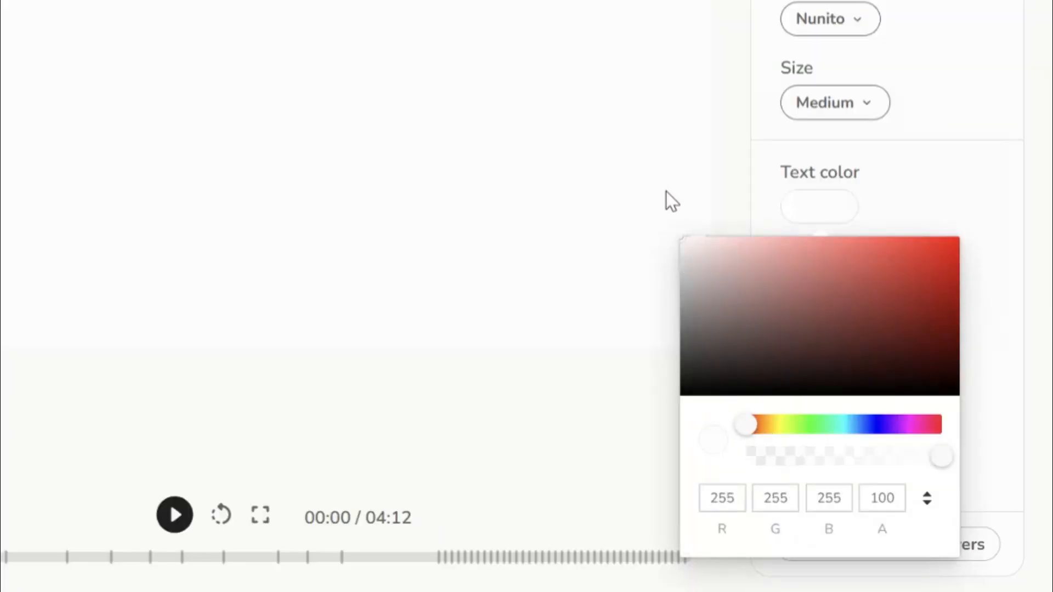
left_click(926, 164)
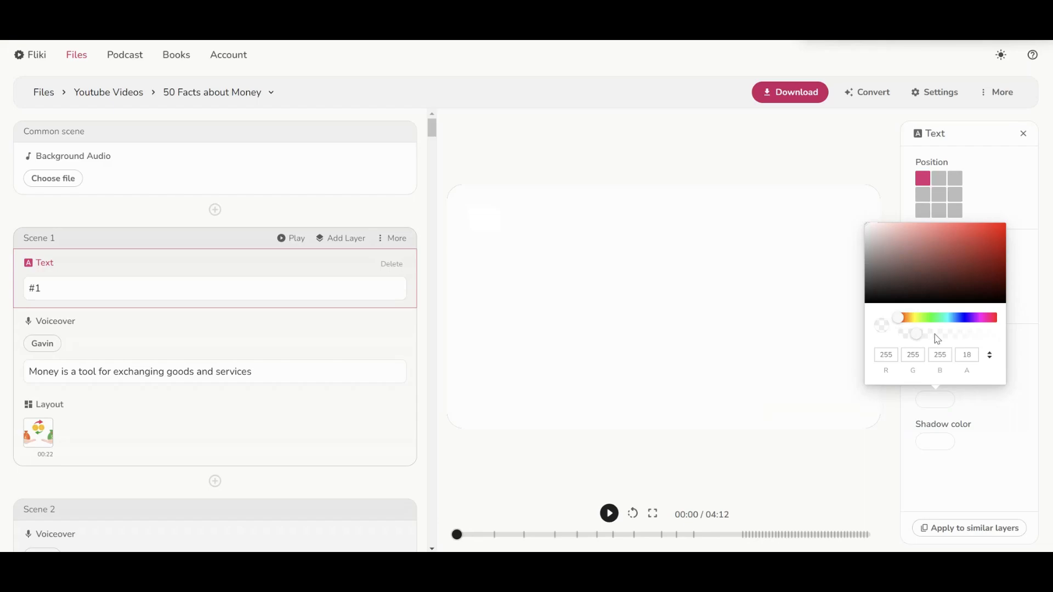
left_click_drag(898, 318, 913, 318)
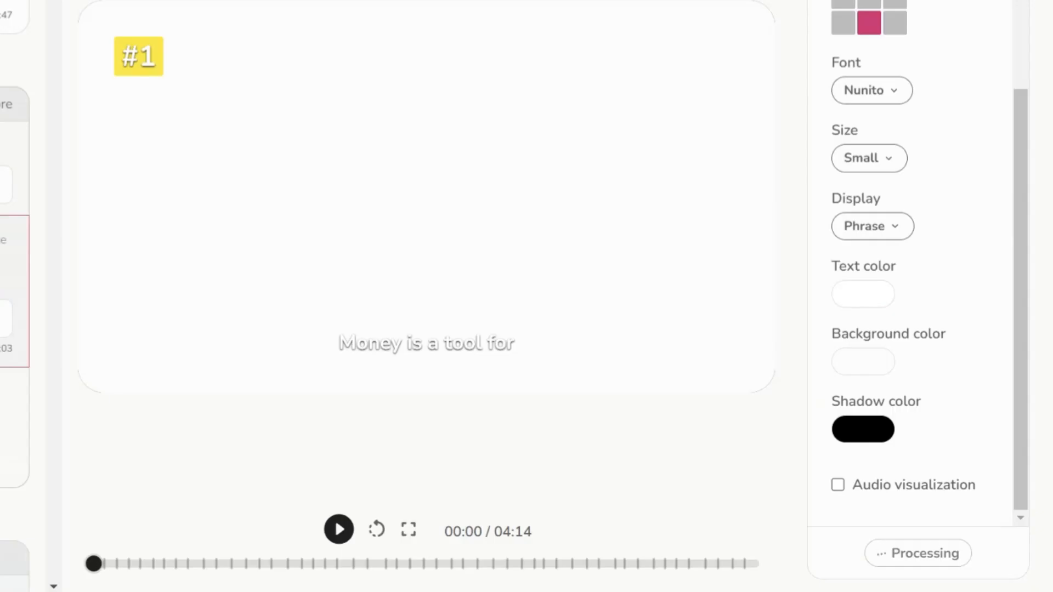
left_click(14, 167)
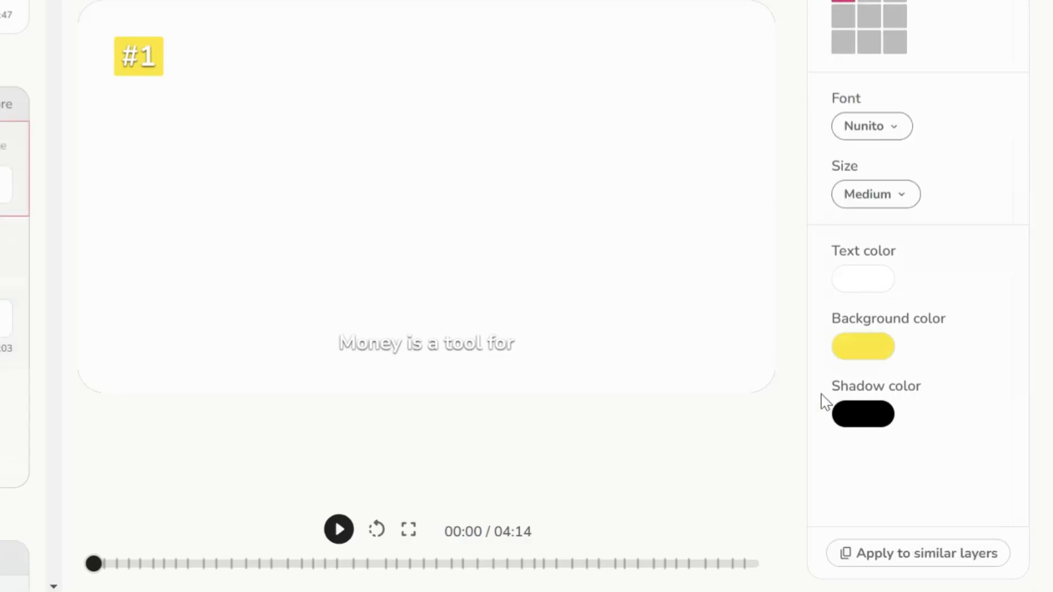
left_click(891, 555)
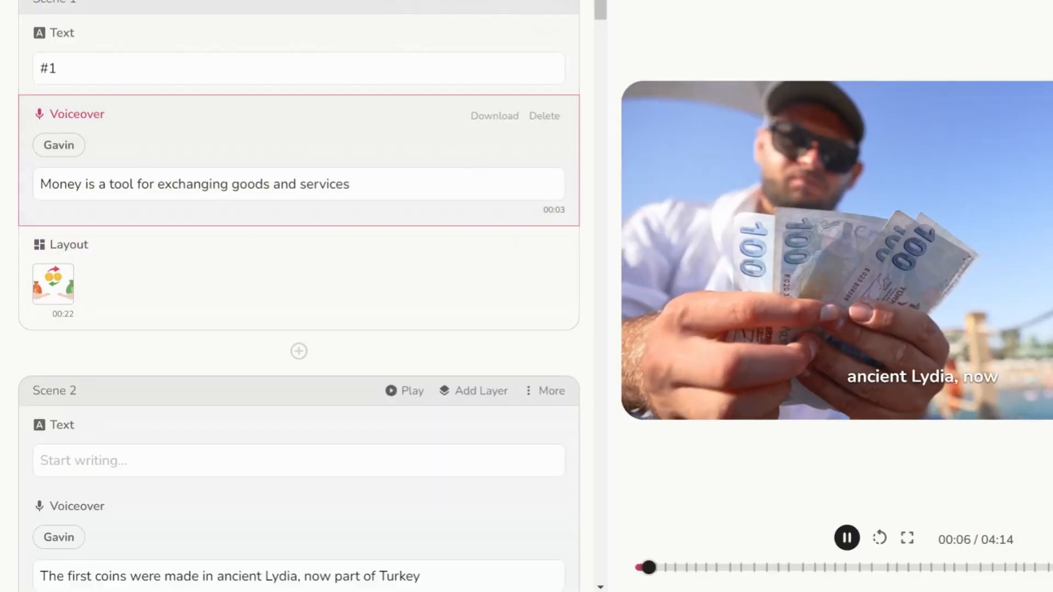
Enter "#2" in Scene 2's empty text layer
left_click(109, 460)
type("#2")
scroll(96, 502, "down", 3)
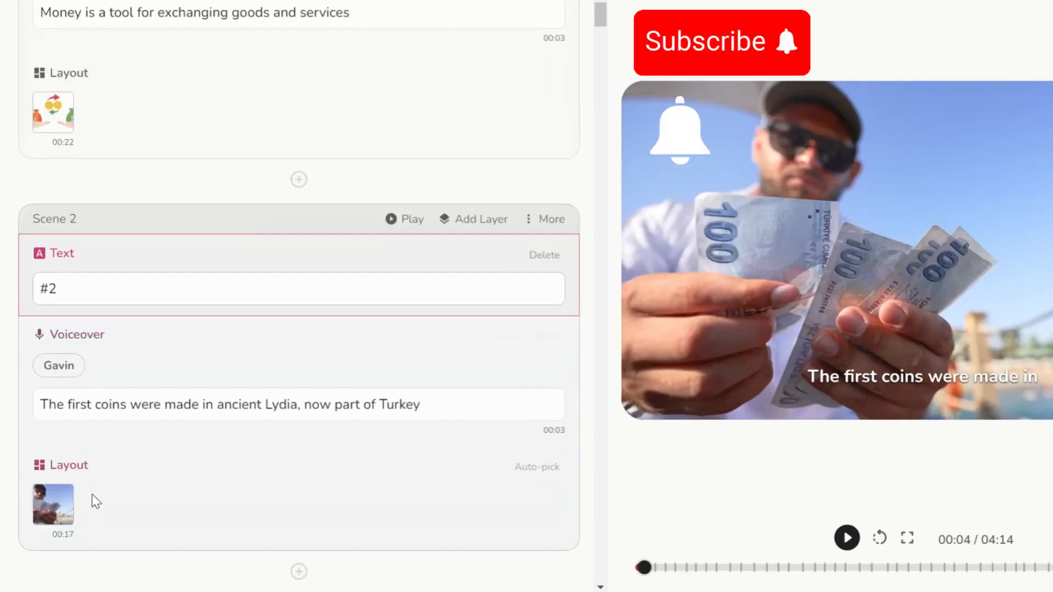
Add a text layer reading "#3" to Scene 3
scroll(96, 507, "down", 6)
left_click(464, 266)
left_click(443, 309)
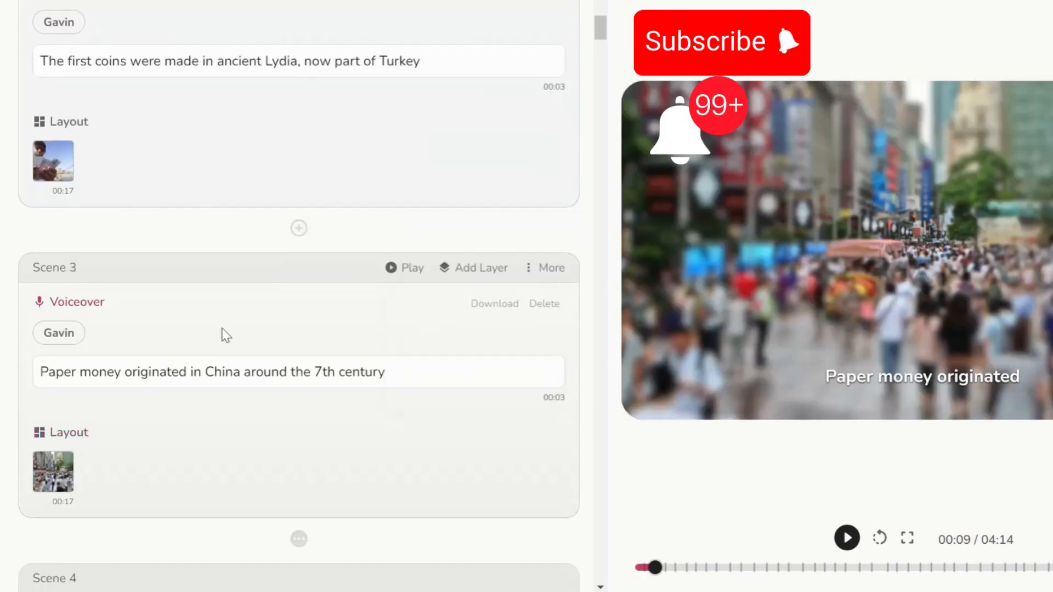
left_click(97, 336)
type("#3")
Add a text layer reading "#4" to Scene 4
scroll(432, 323, "down", 6)
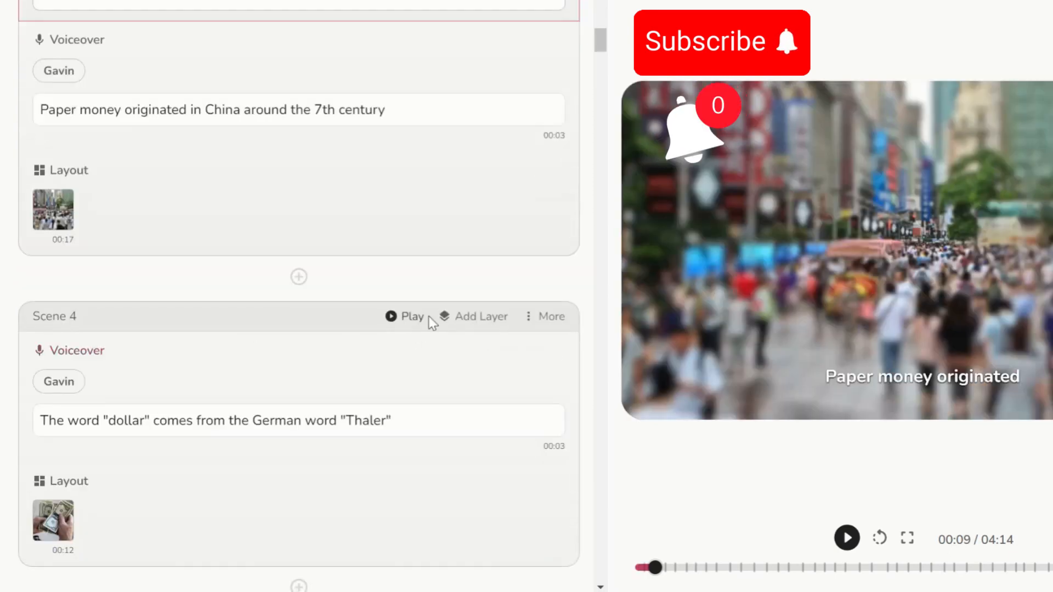
left_click(461, 316)
left_click(430, 358)
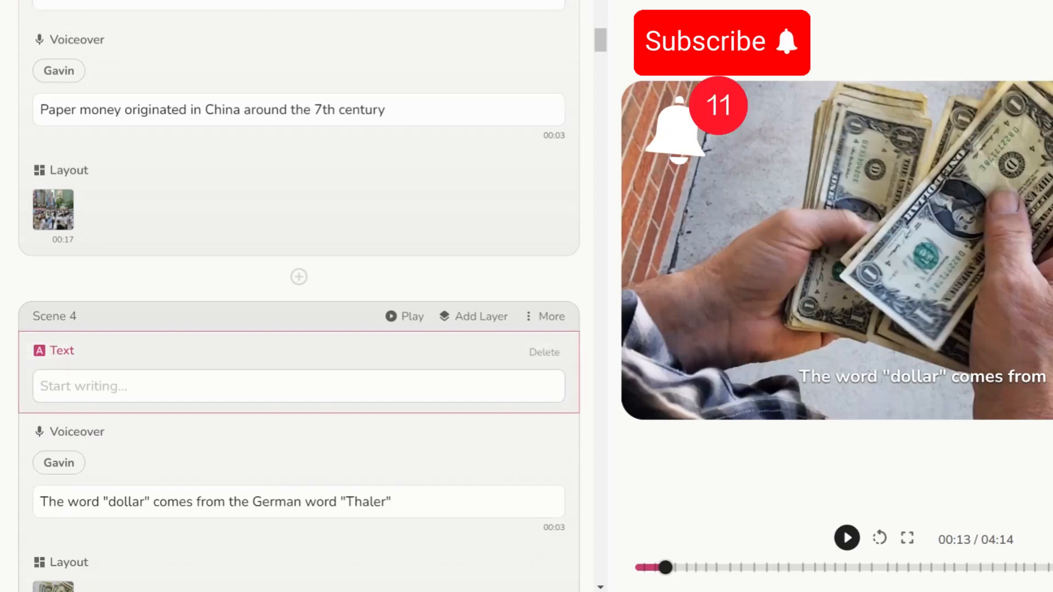
type("#4")
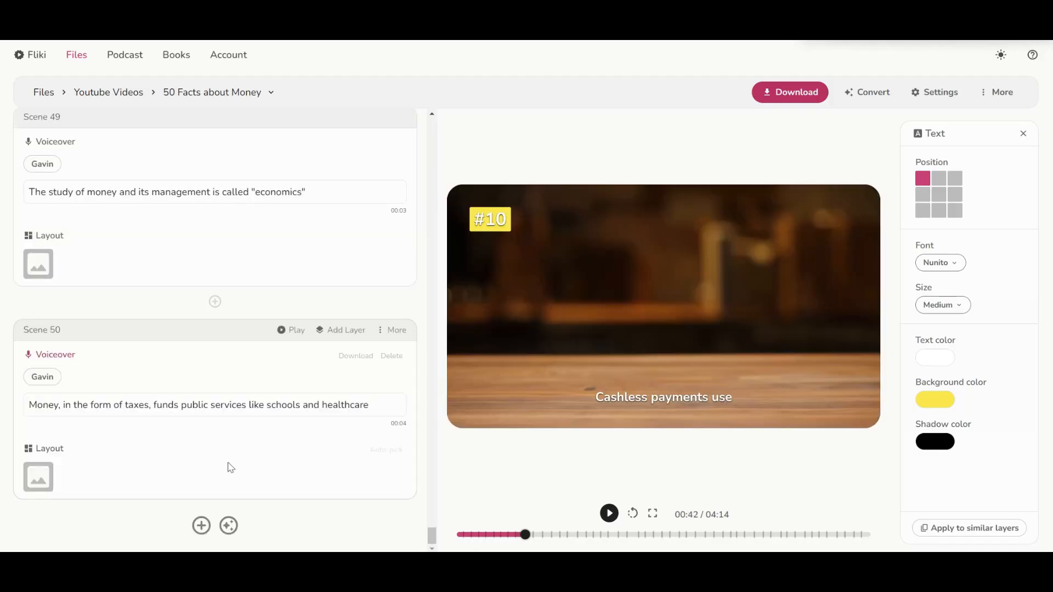
left_click(200, 523)
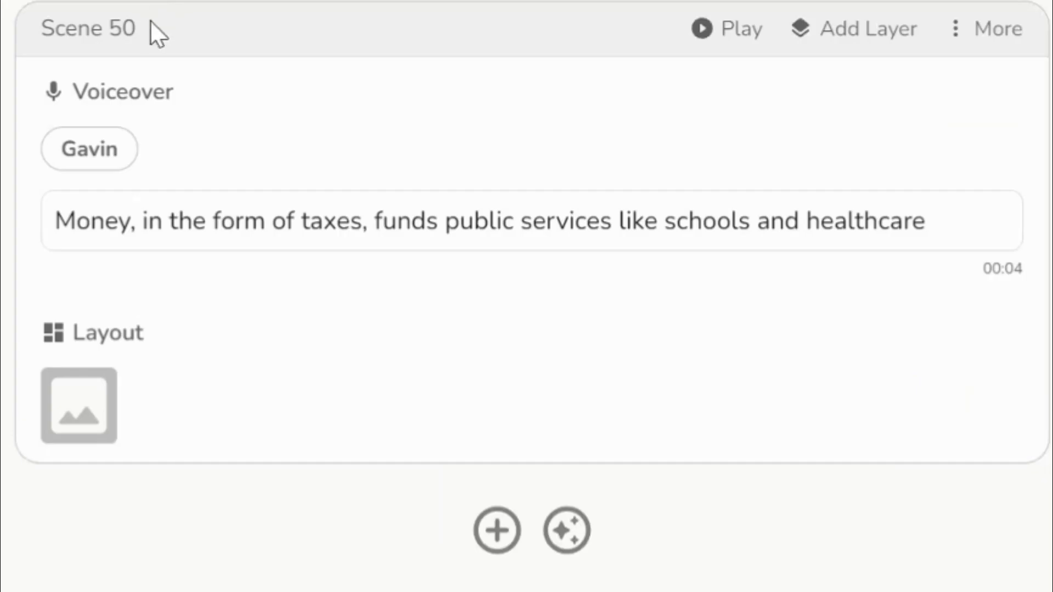
left_click_drag(66, 332, 10, 335)
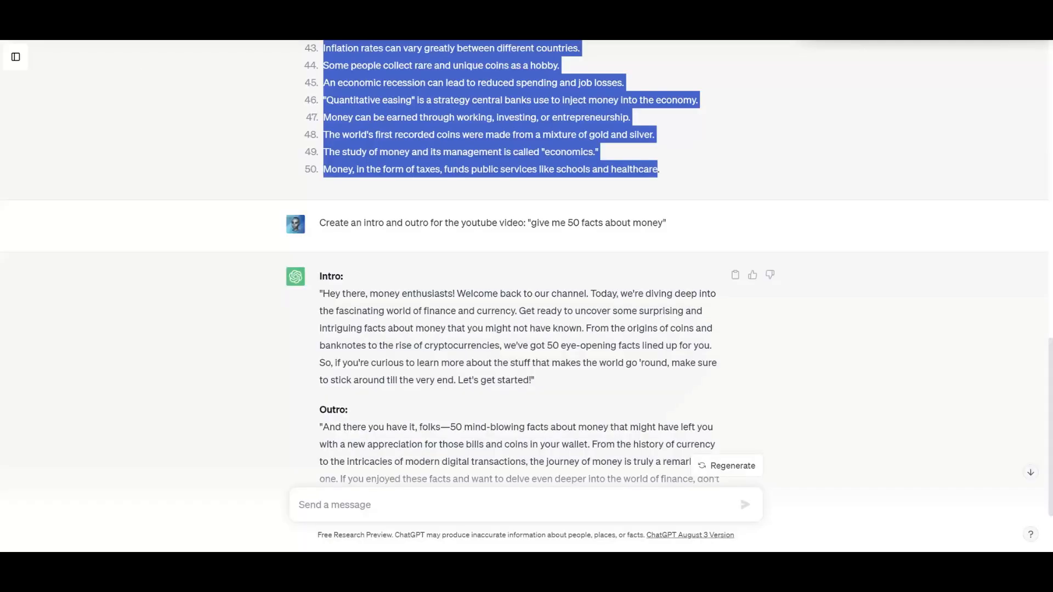
Switch to ChatGPT and highlight the generated intro text, followed by the outro text
scroll(526, 274, "down", 2)
left_click_drag(323, 184, 530, 271)
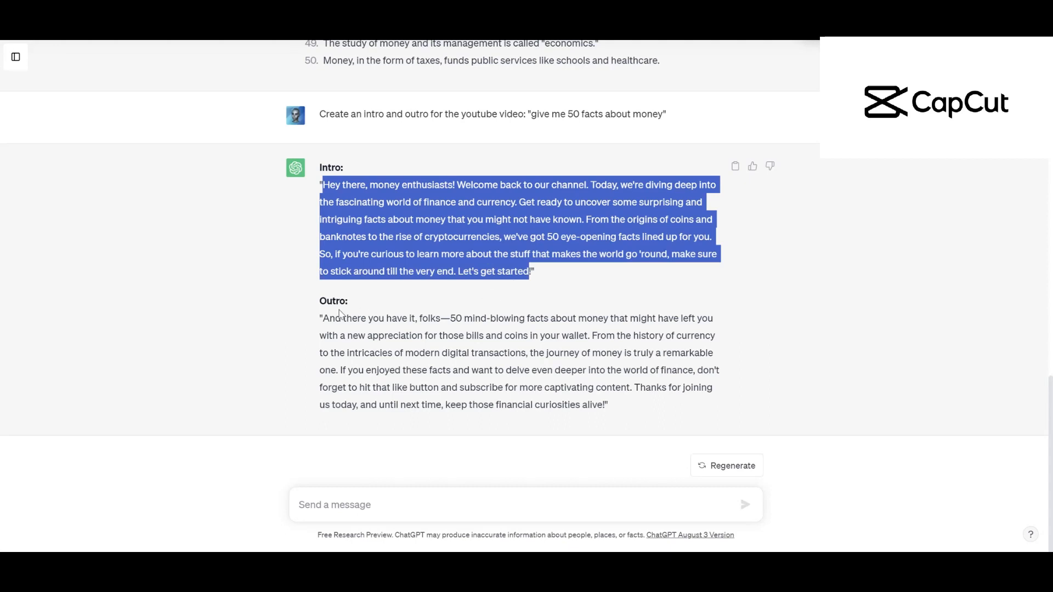
left_click_drag(323, 318, 601, 418)
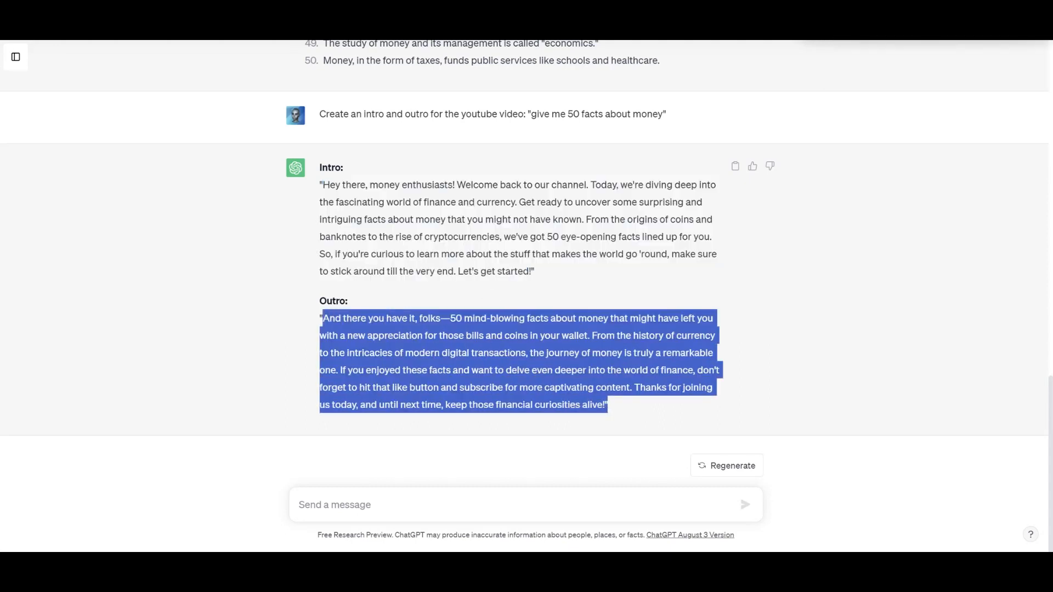
left_click(419, 300)
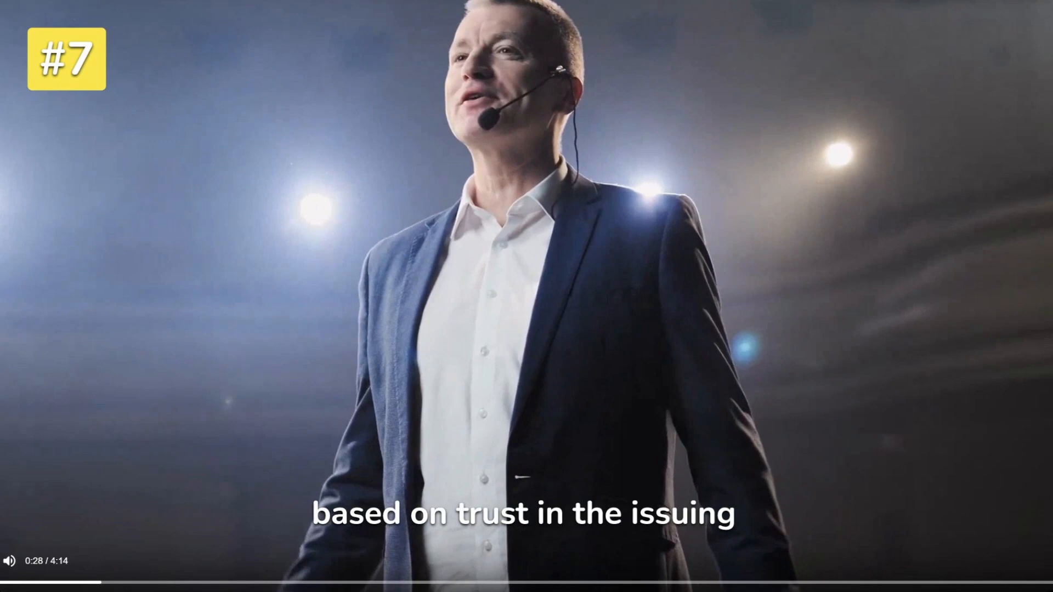
Retype the final "r" of "polymer" in Scene 6's voiceover text and play that scene in the preview
key("Escape")
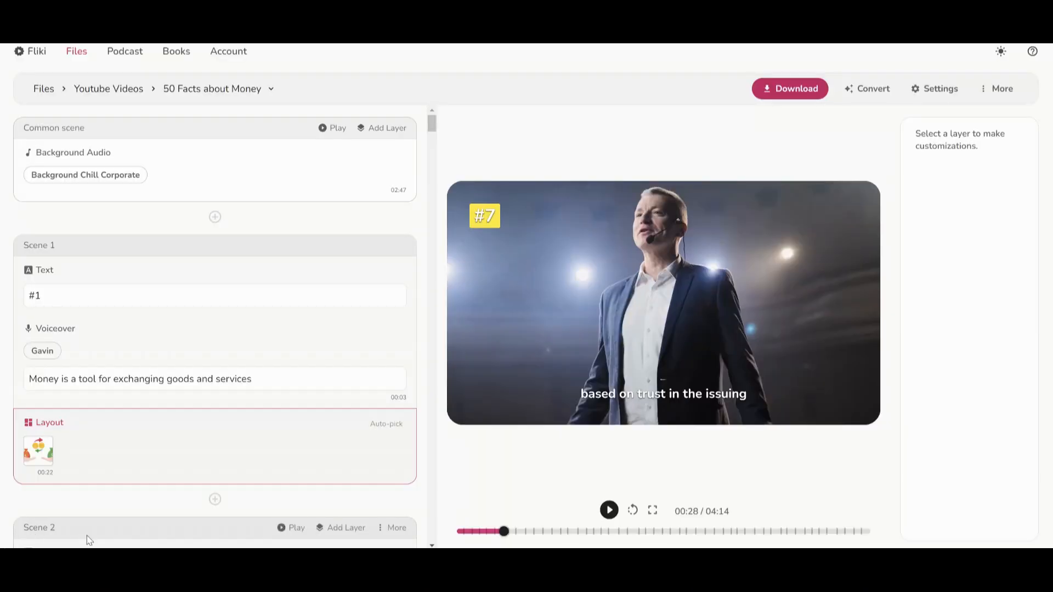
scroll(83, 535, "down", 15)
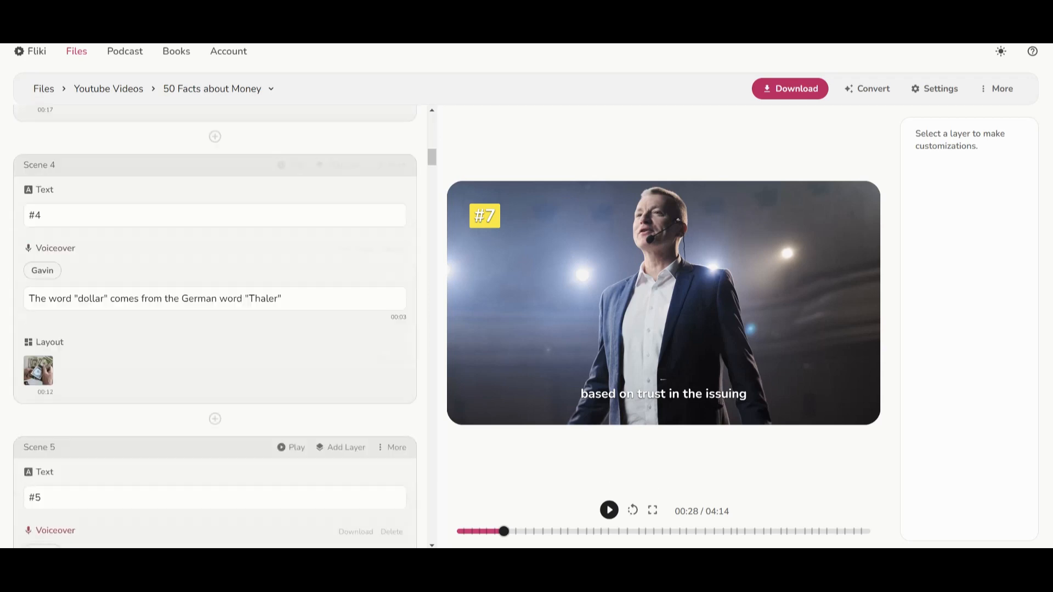
scroll(215, 325, "down", 13)
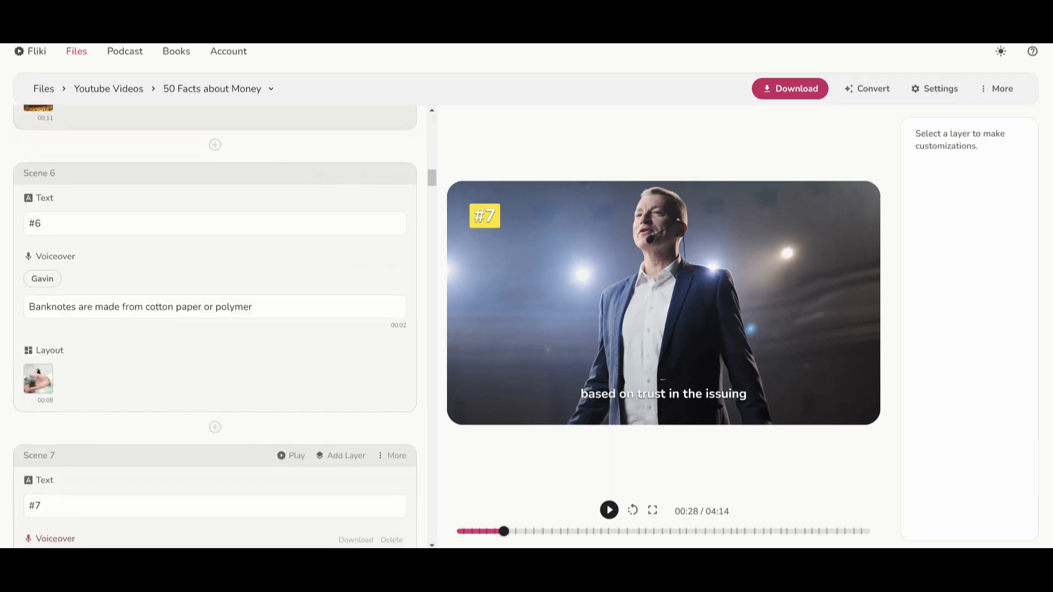
scroll(79, 546, "down", 5)
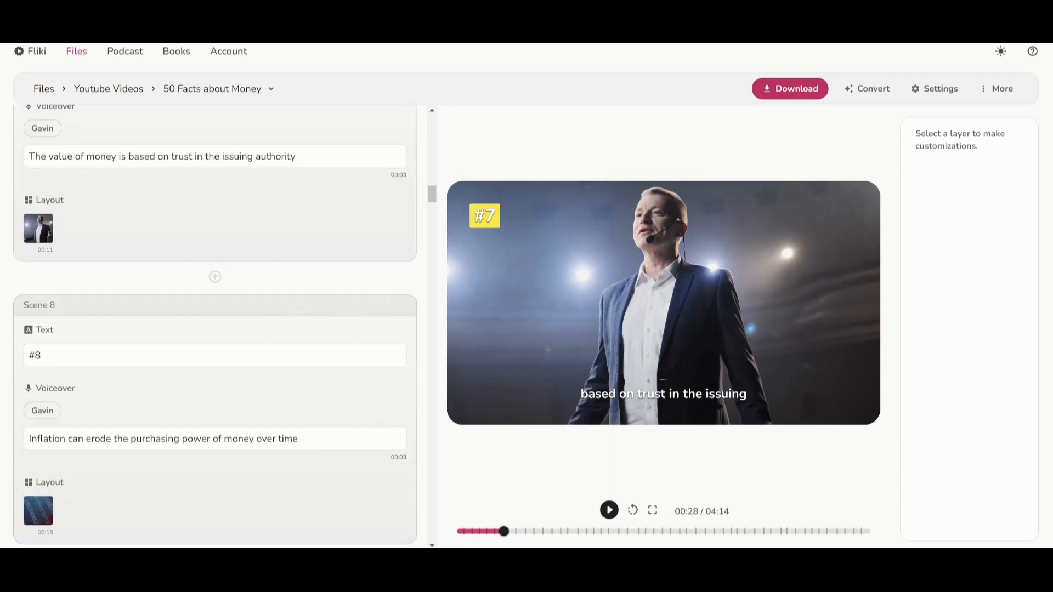
scroll(80, 546, "up", 4)
scroll(114, 486, "up", 3)
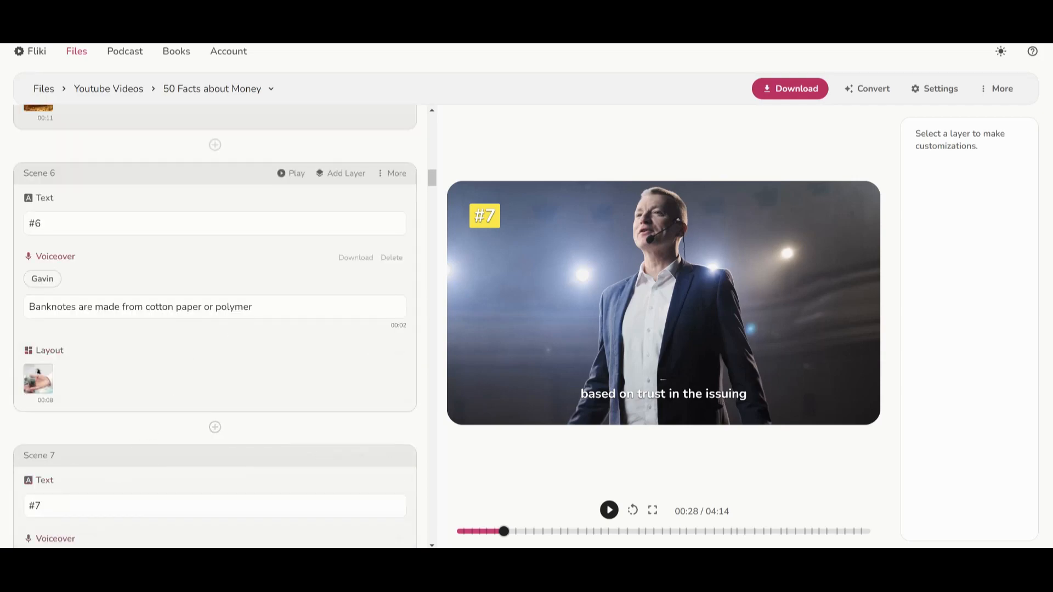
left_click(251, 307)
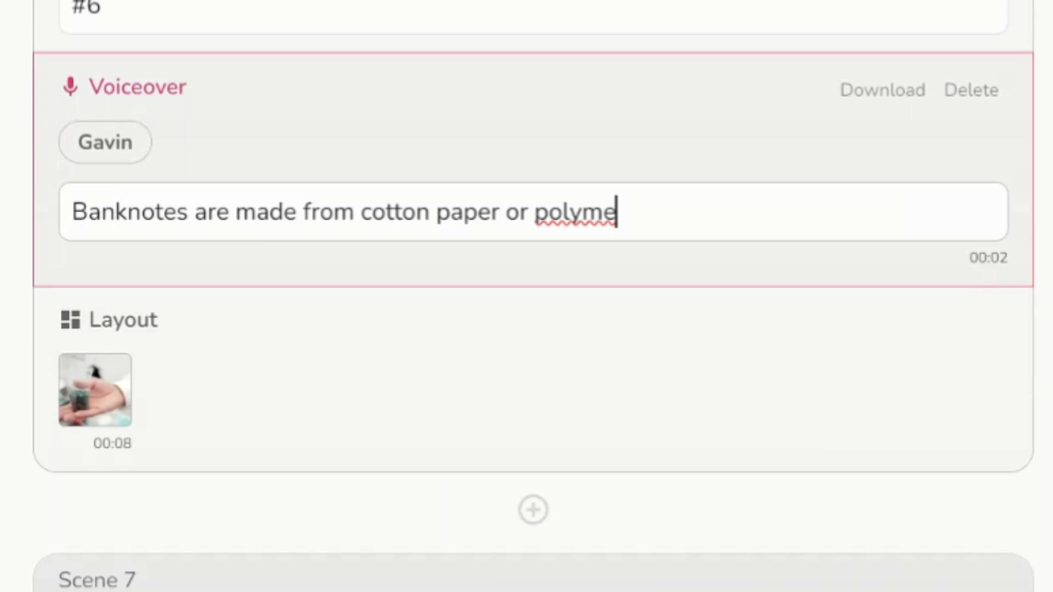
type("r")
left_click(609, 514)
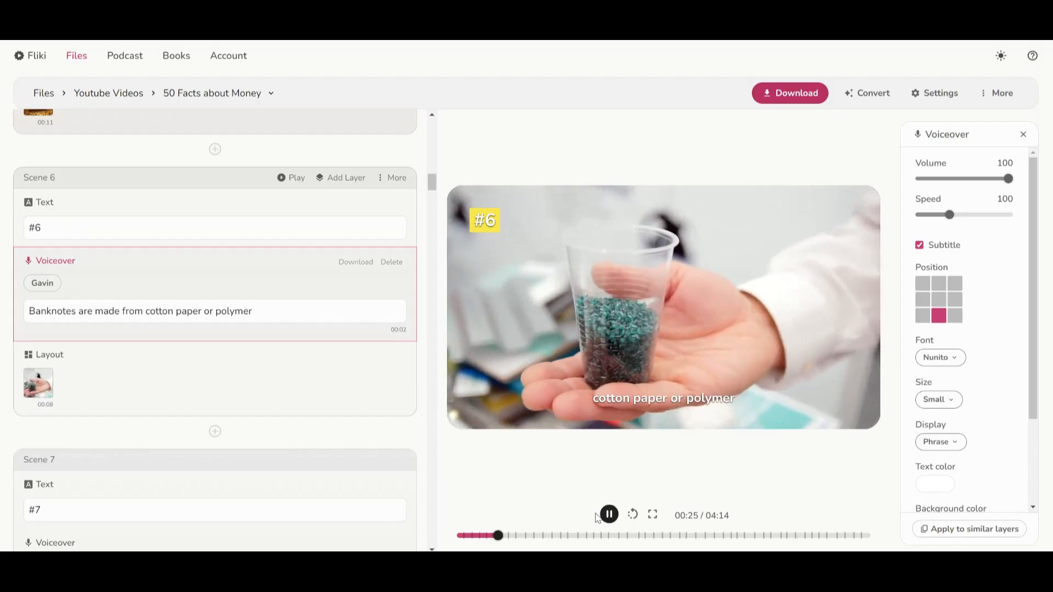
Expand the playing video preview to full screen
left_click(653, 514)
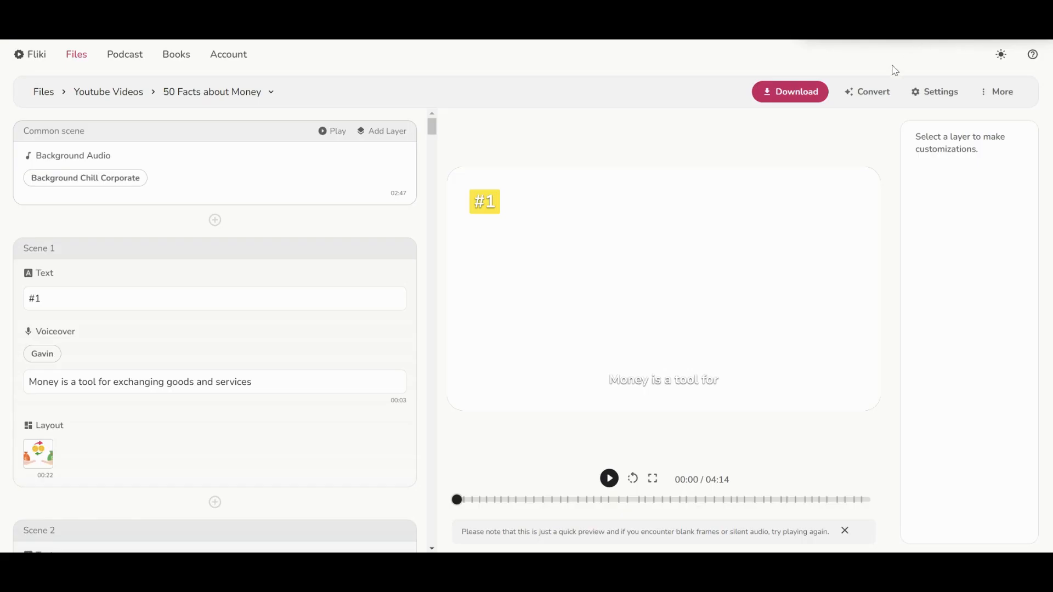
Draft the Idea to video prompt "Create an informational video about the most dangerous sharks in the ocean" in Informational style, and close it without submitting
left_click(871, 91)
left_click(858, 119)
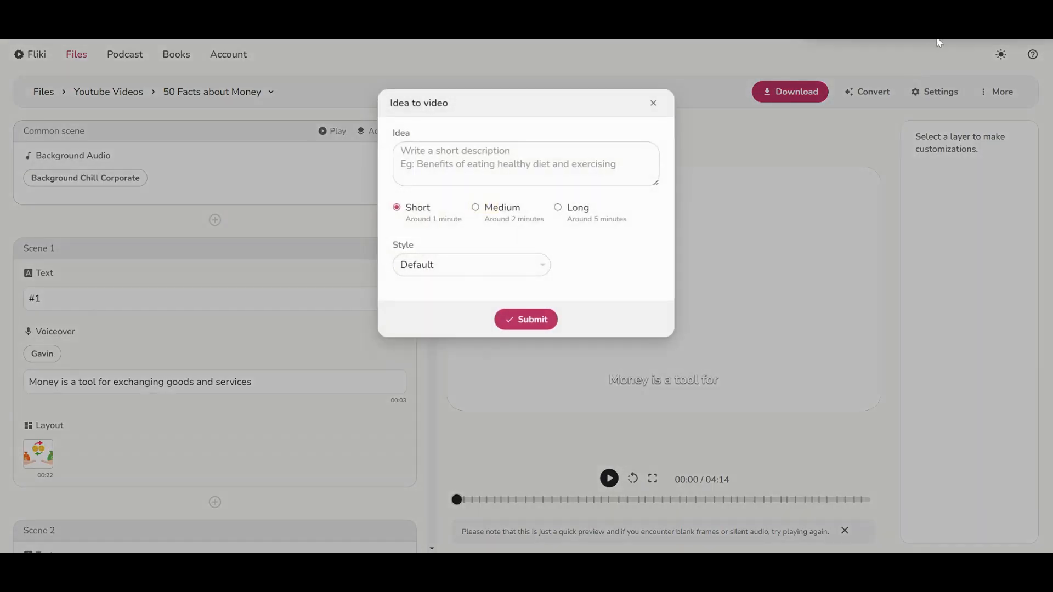
type("Create an informational video about the most dangerous sharks in the ocean")
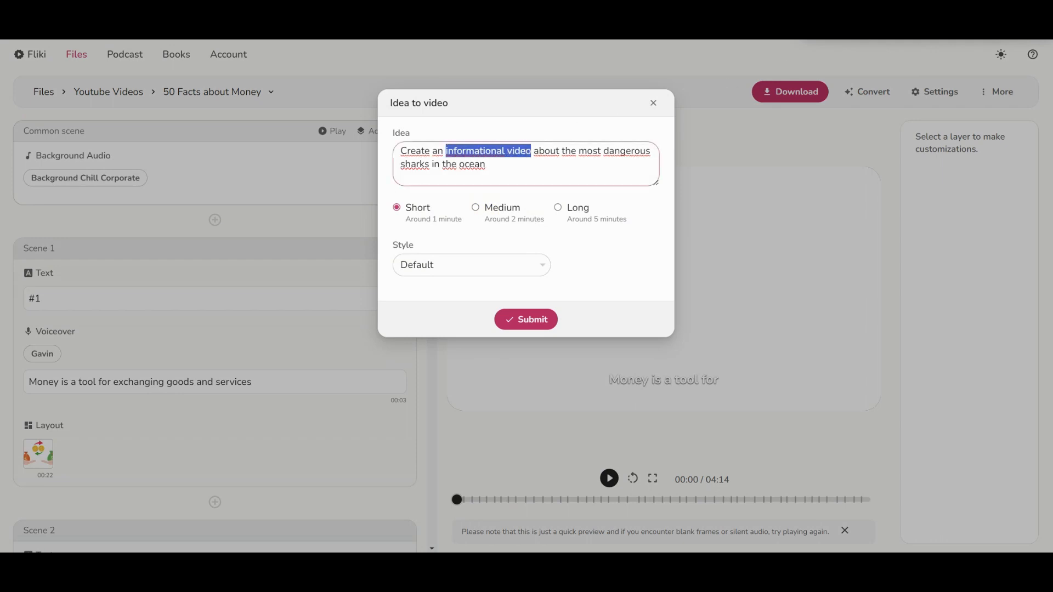
left_click(485, 164)
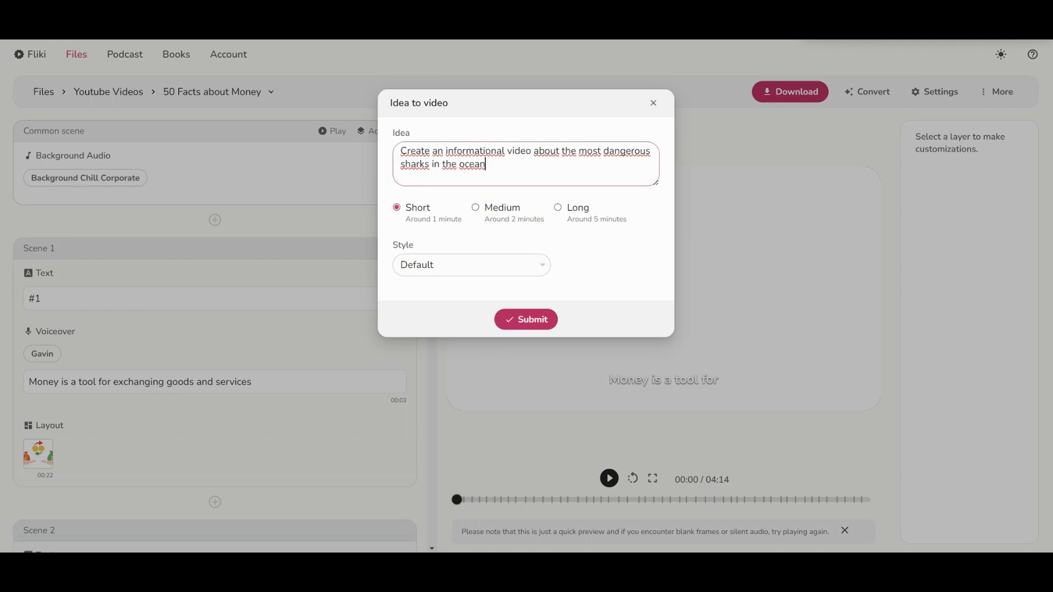
left_click(486, 264)
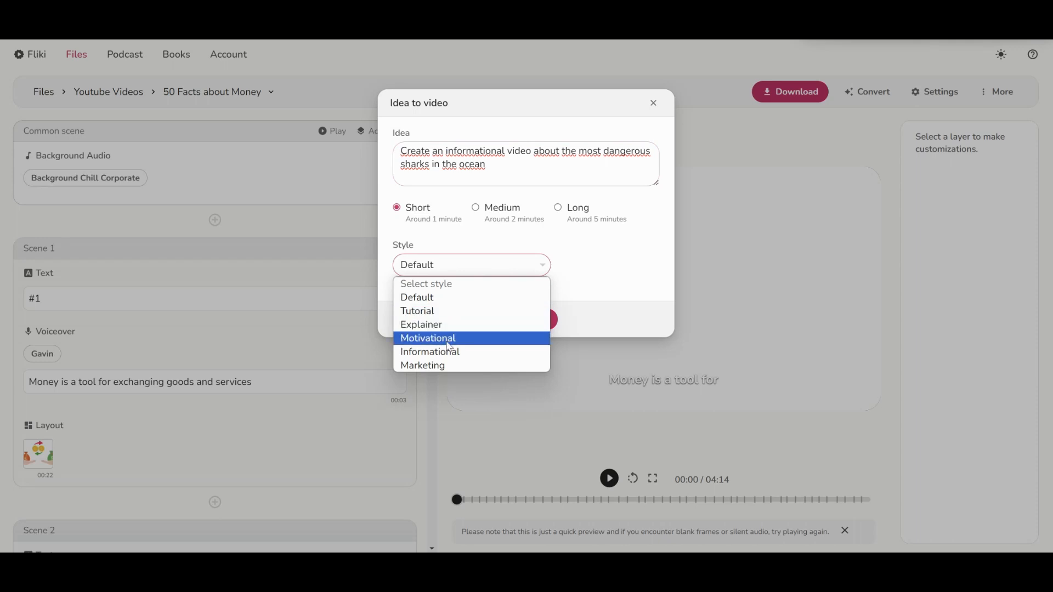
left_click(448, 354)
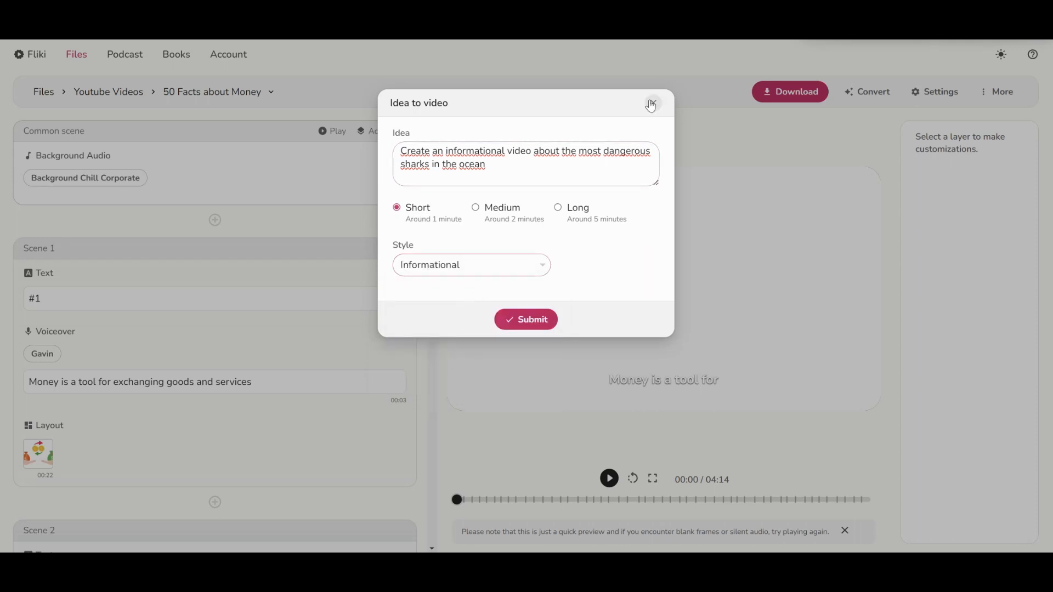
left_click(652, 104)
Look through the languages available for translating the video
left_click(996, 95)
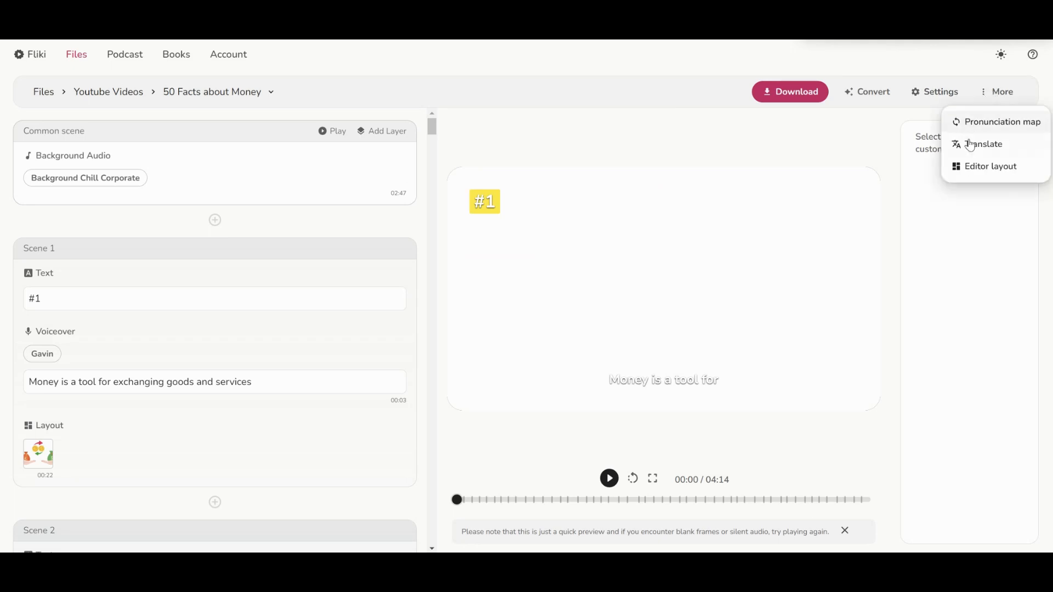
left_click(970, 145)
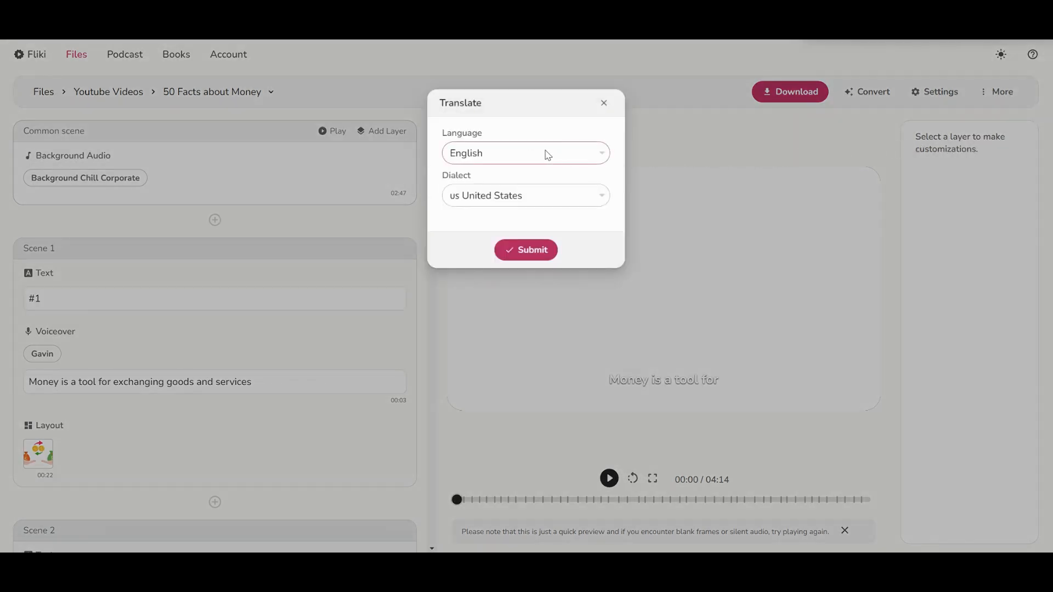
left_click(536, 155)
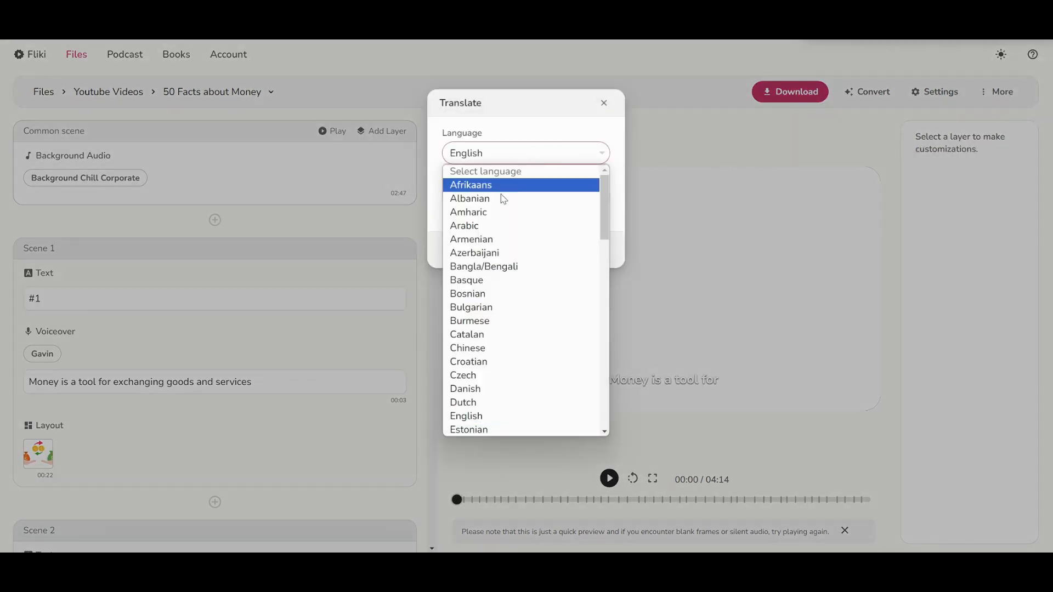
scroll(500, 219, "down", 6)
scroll(498, 221, "down", 2)
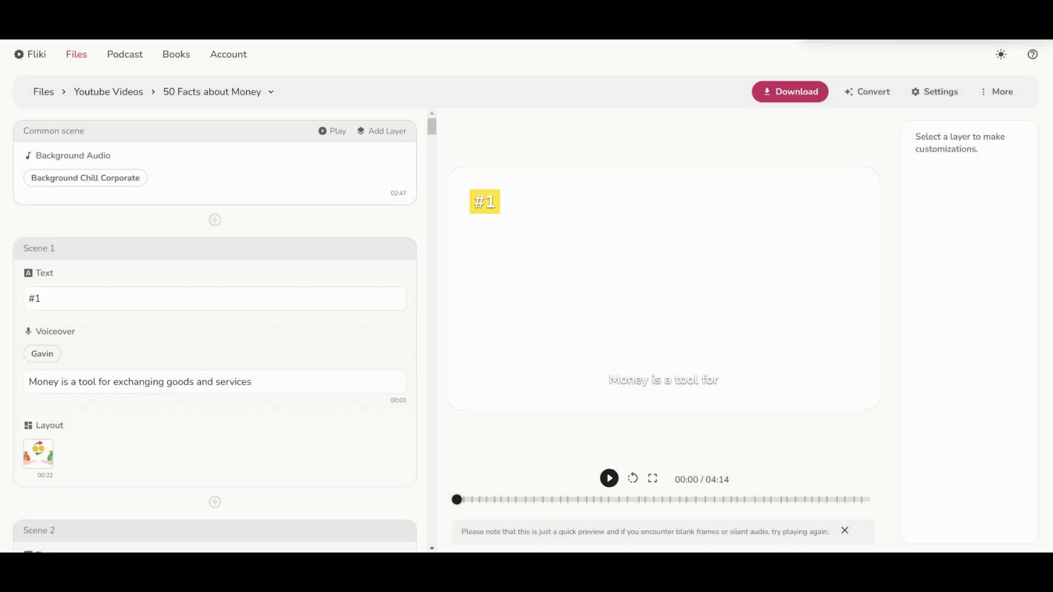
View the pronunciation map and the editor layout options, and close them without updating anything
left_click(983, 91)
left_click(968, 122)
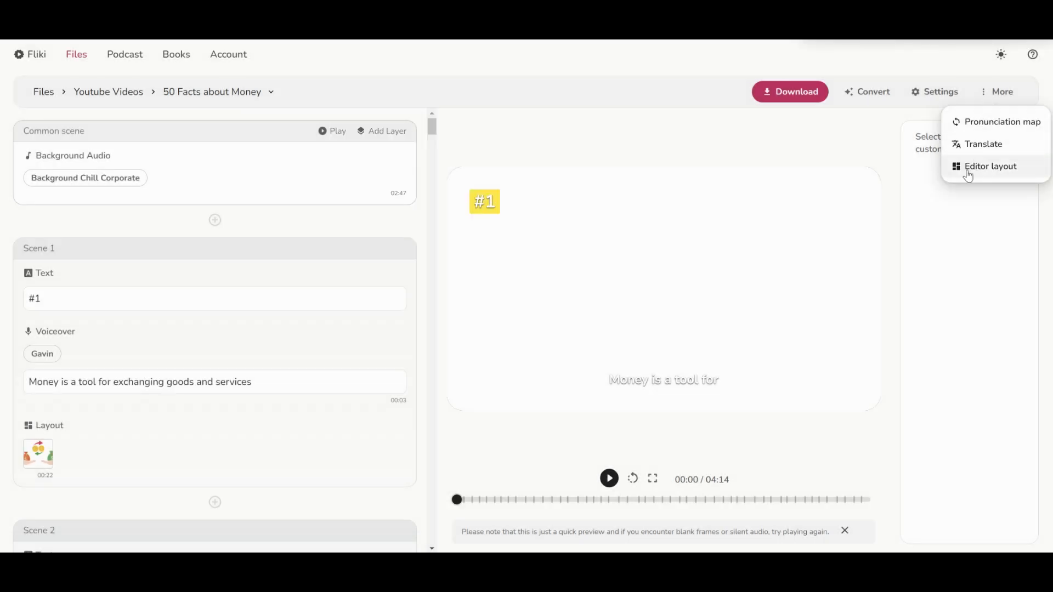
left_click(968, 175)
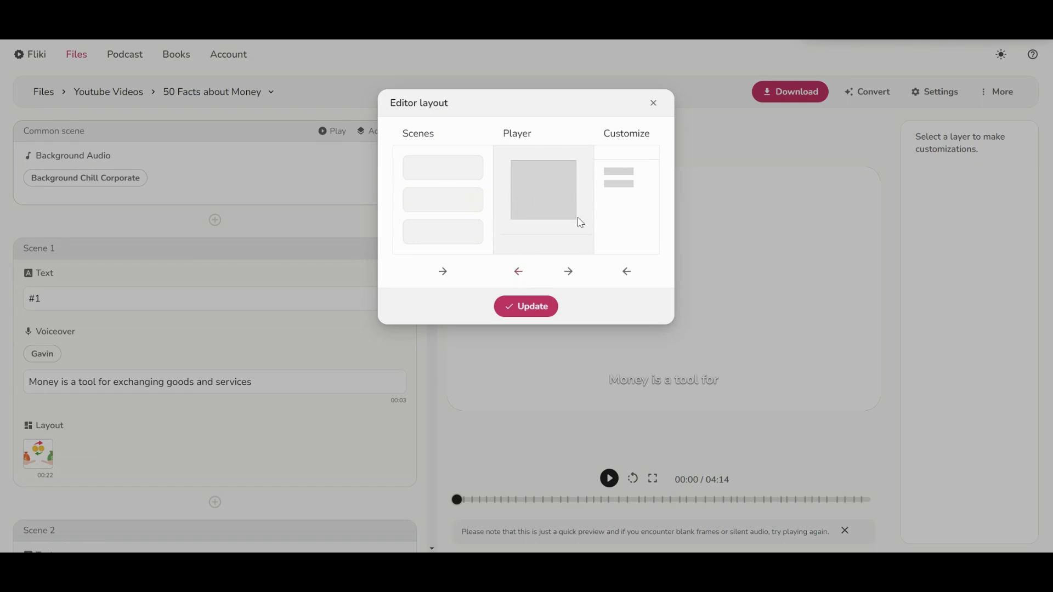
left_click(655, 104)
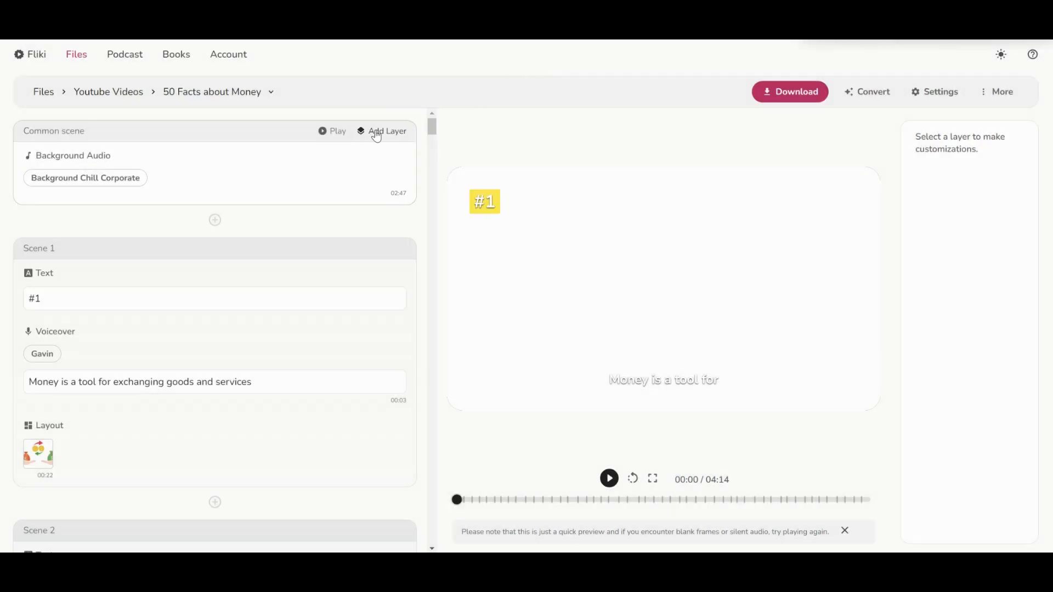
Browse the stock music library for the common scene's background audio
left_click(132, 179)
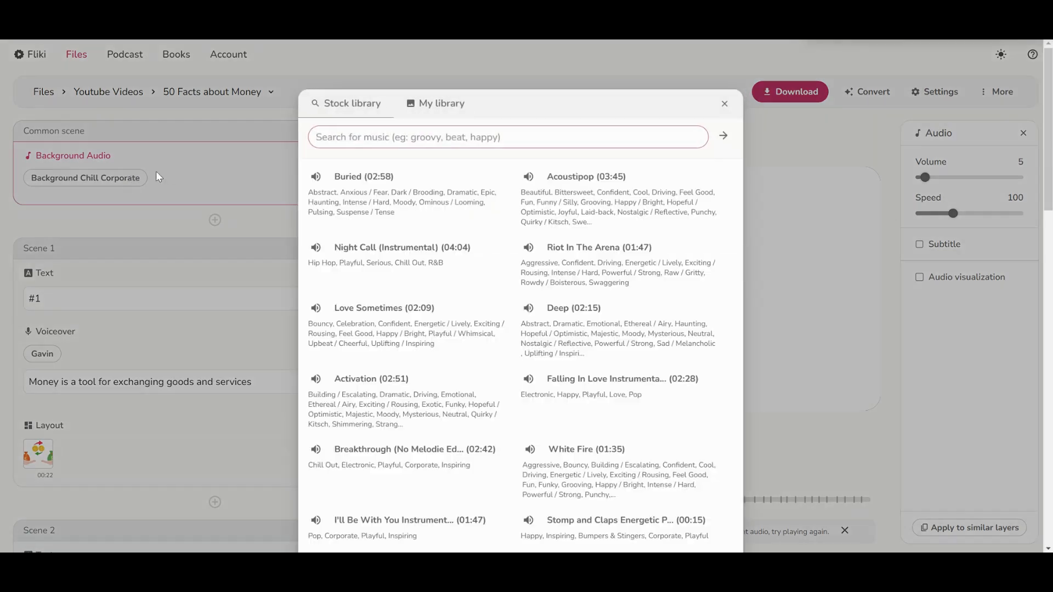
scroll(447, 228, "down", 15)
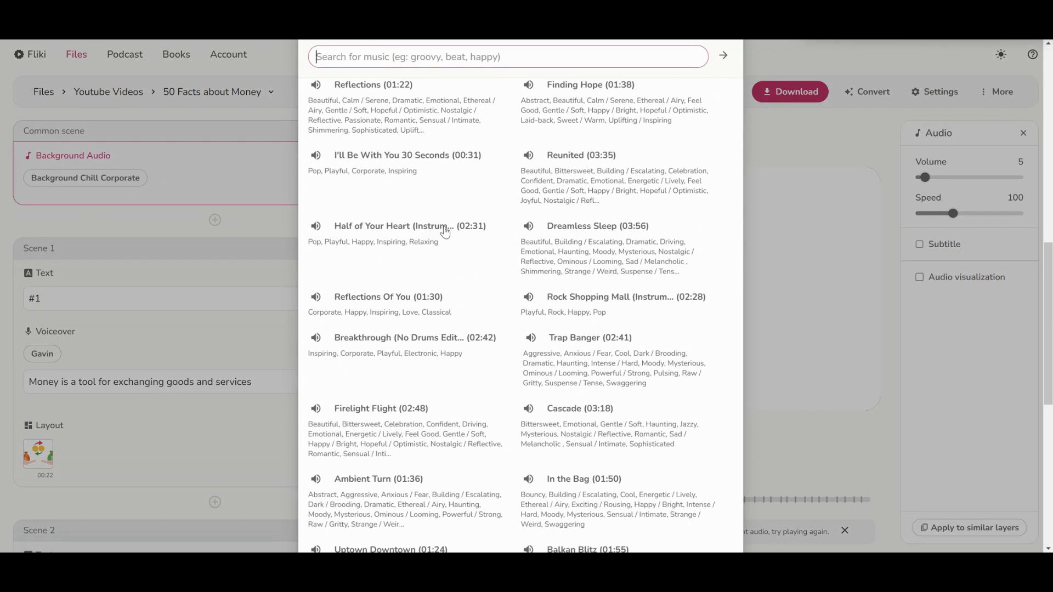
scroll(445, 233, "down", 5)
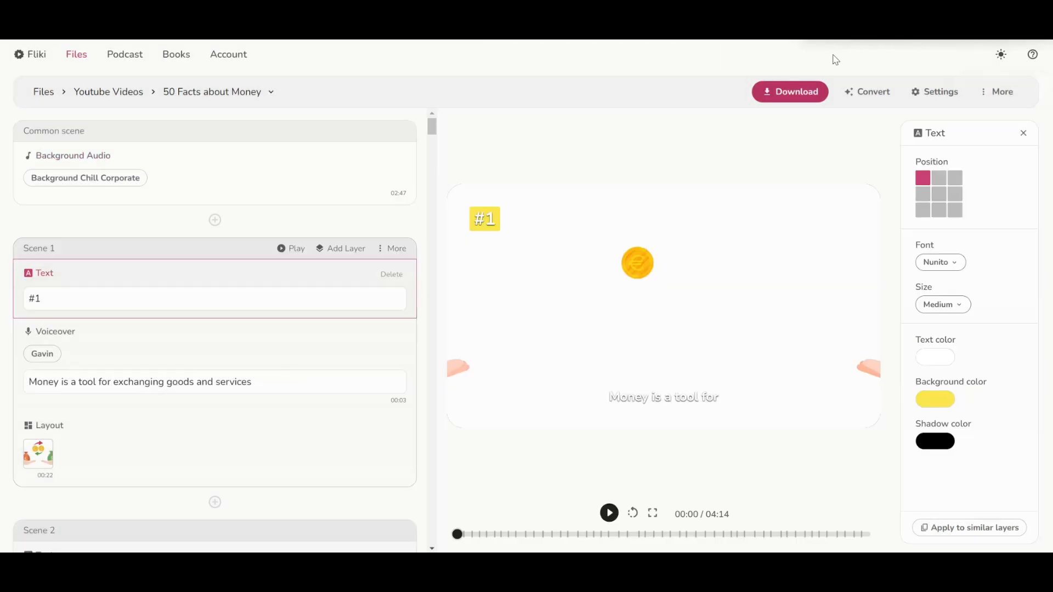
Open the download for the "50 Facts about Money" video
left_click(781, 94)
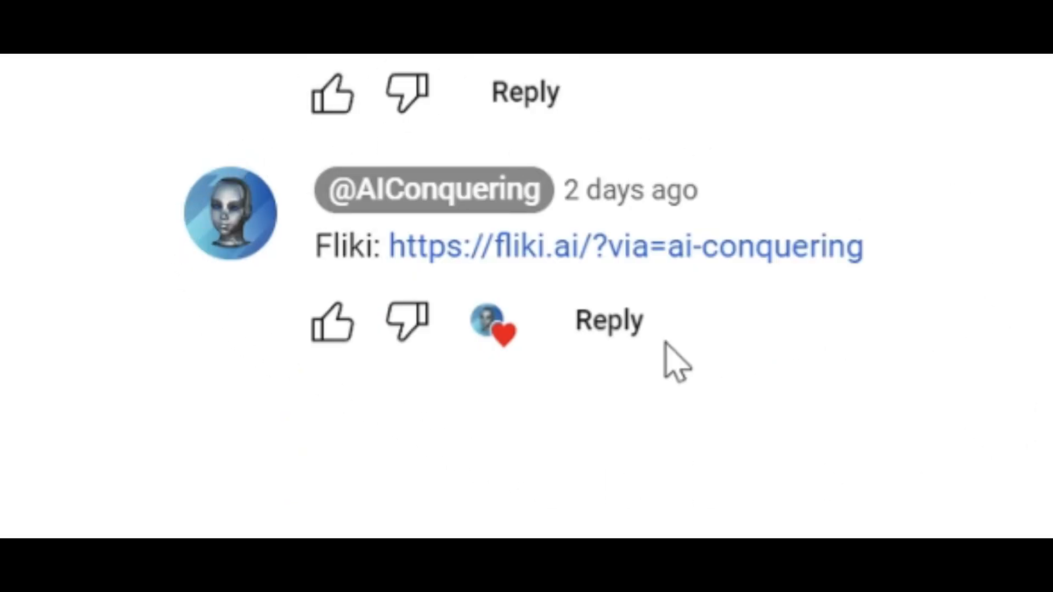
Switch to YouTube and like the AI Conquering channel's comment containing the Fliki link
left_click(336, 328)
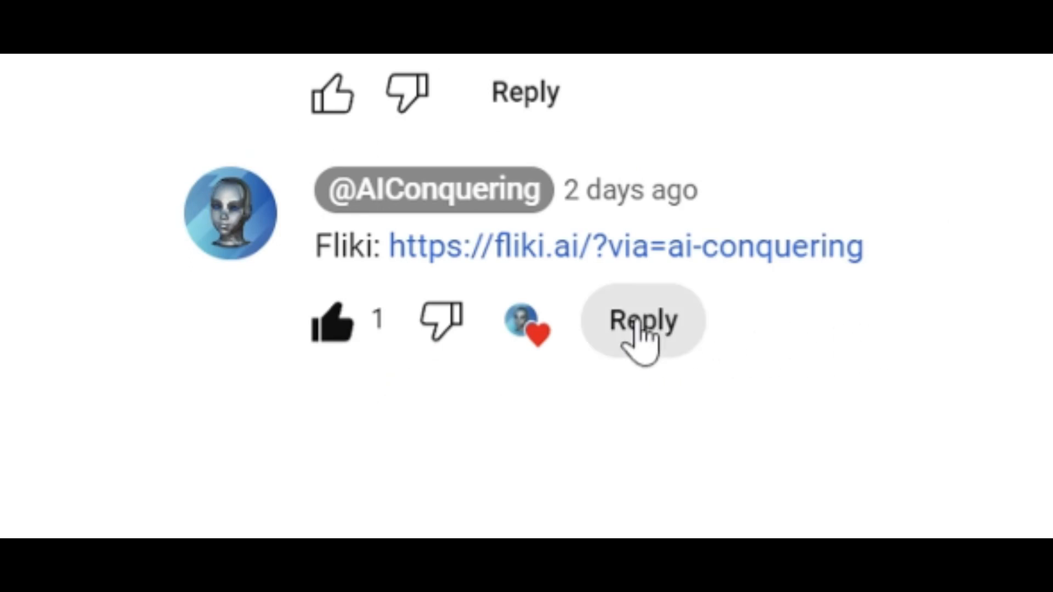
mouse_move(541, 332)
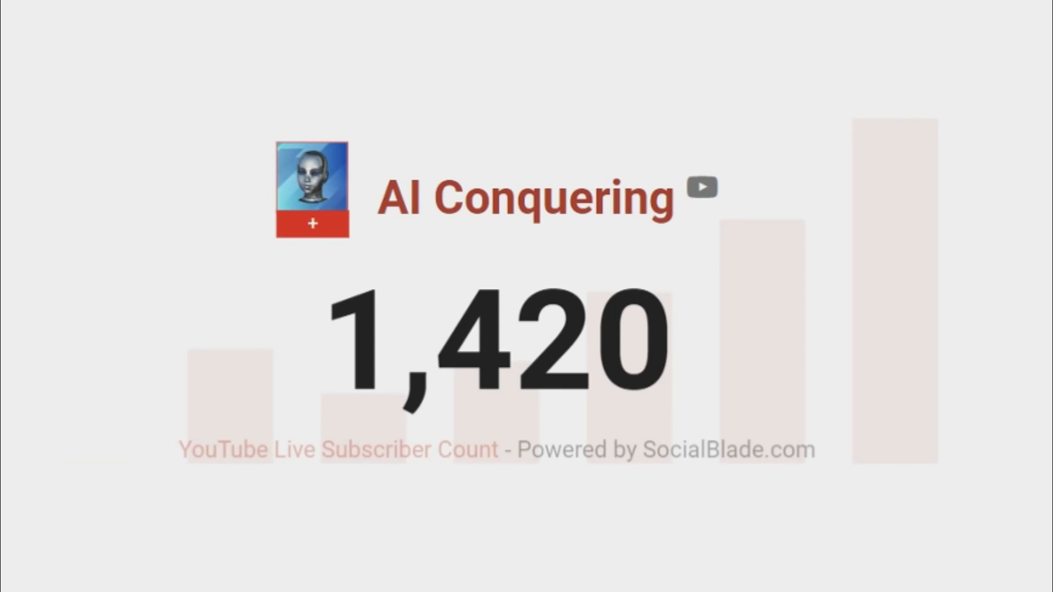
Switch to the SocialBlade live counter and highlight AI Conquering's subscriber count, then clear the selection
left_click_drag(324, 343, 742, 368)
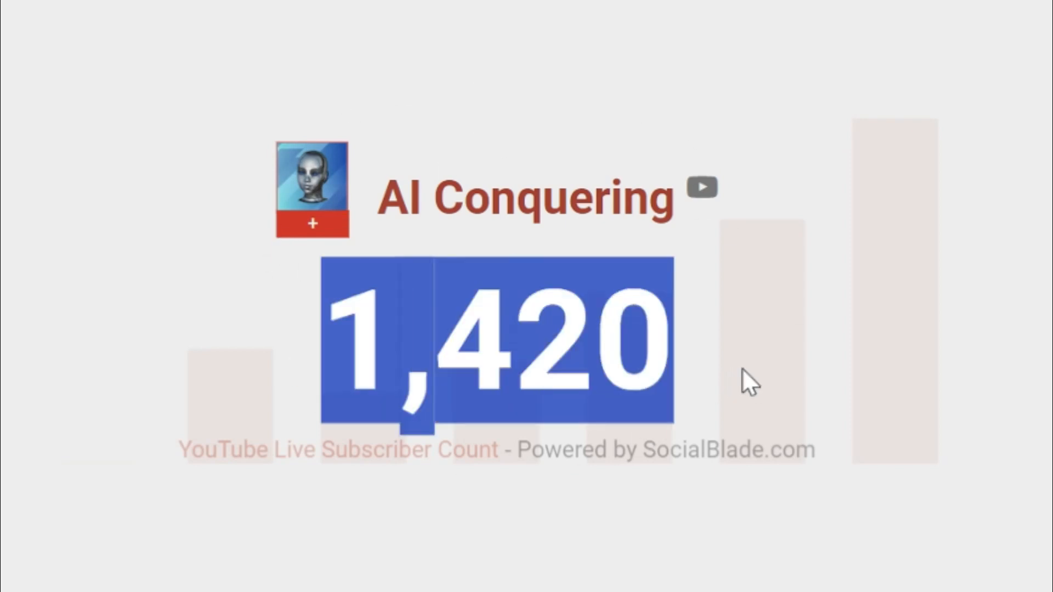
left_click(898, 255)
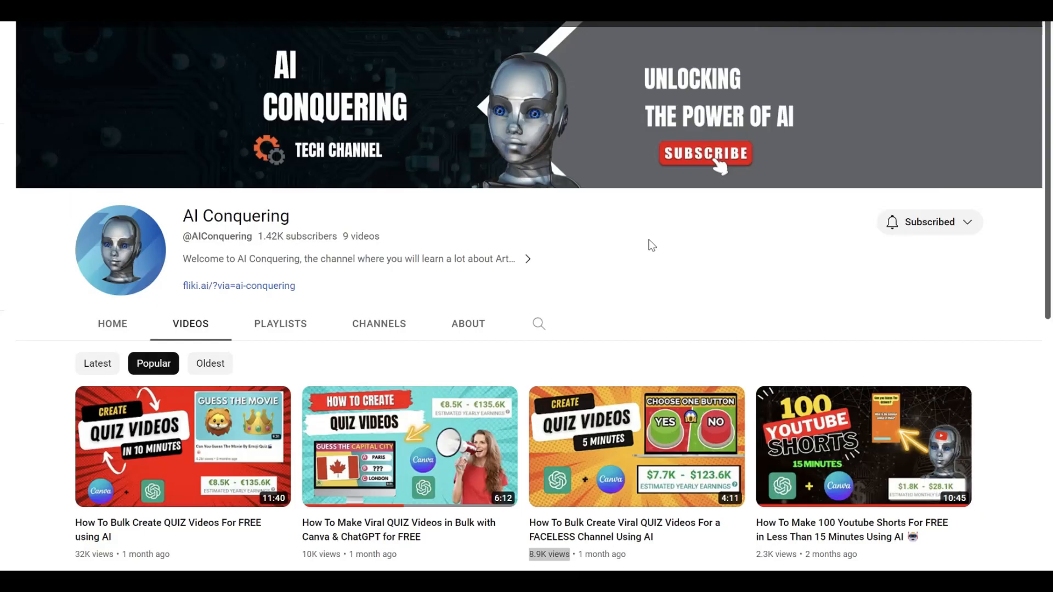
Switch to the AI Conquering YouTube channel and review its popular videos, highlighting the view counts of the first three
scroll(649, 242, "down", 5)
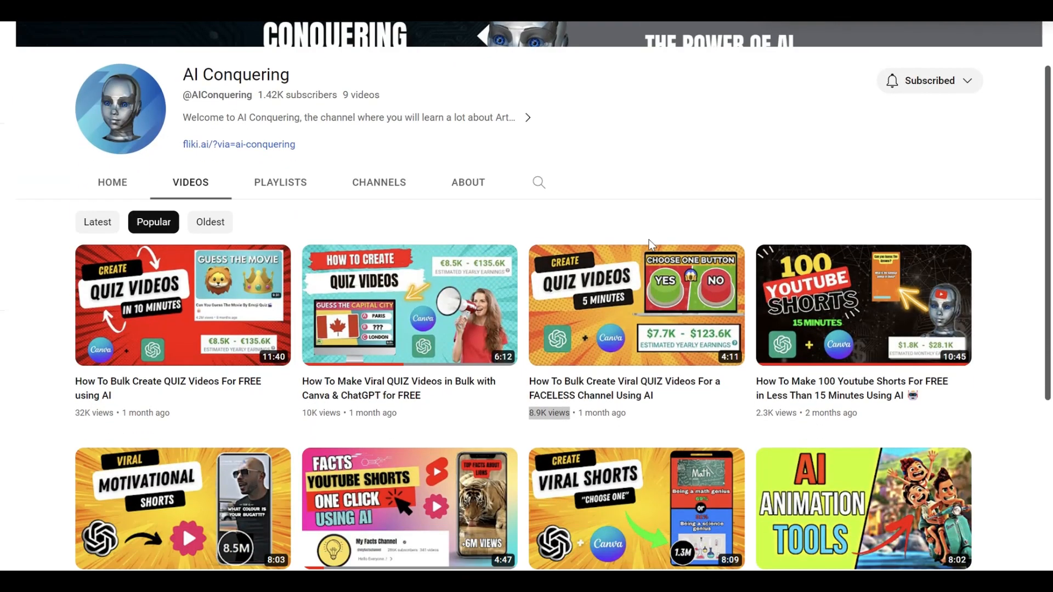
scroll(649, 242, "down", 4)
scroll(130, 274, "up", 2)
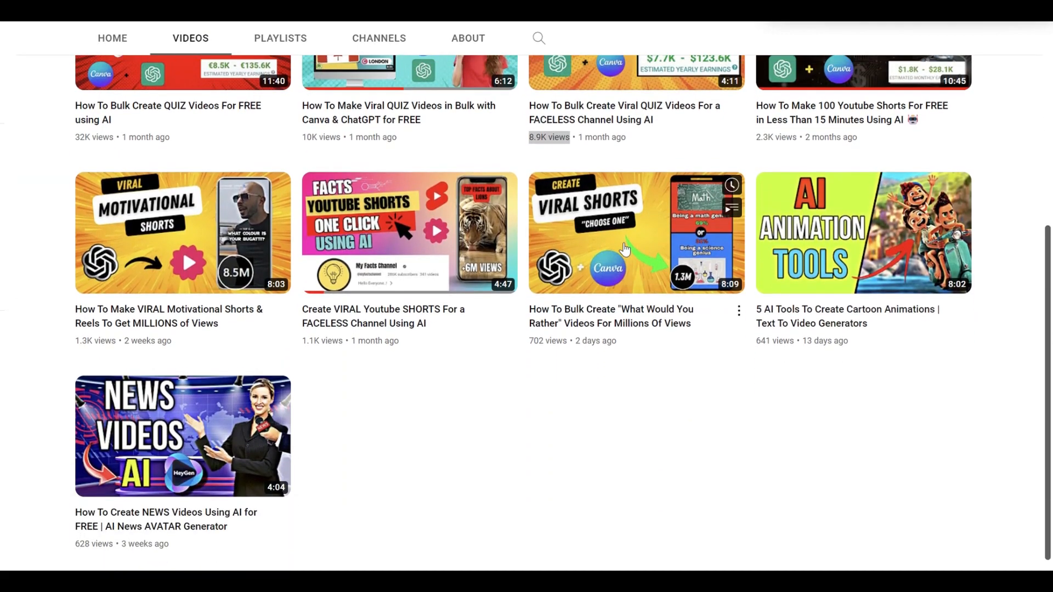
left_click_drag(73, 274, 115, 272)
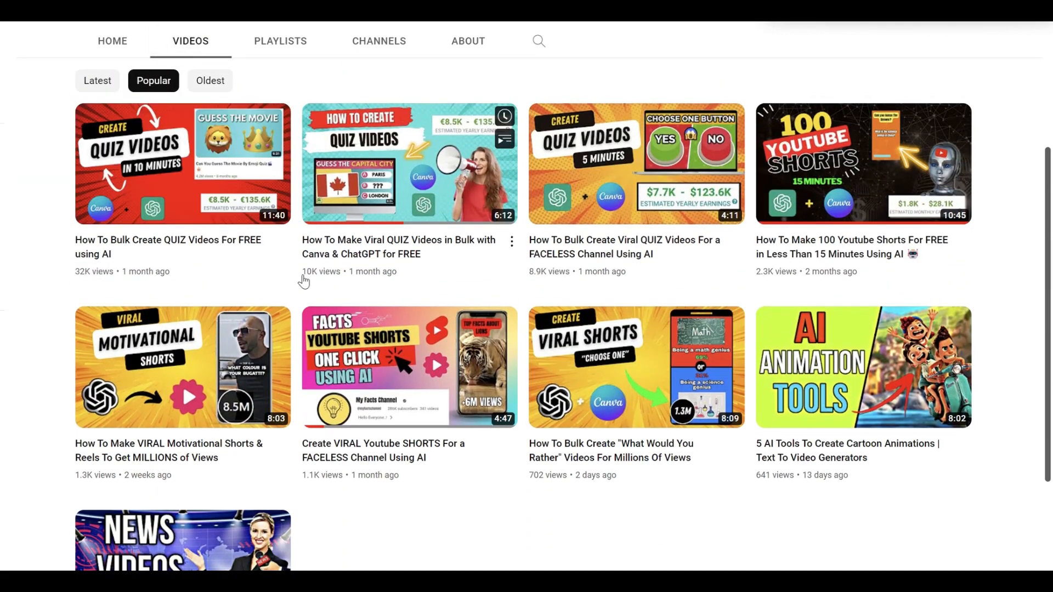
left_click_drag(302, 276, 341, 278)
left_click_drag(528, 278, 554, 281)
scroll(552, 296, "up", 4)
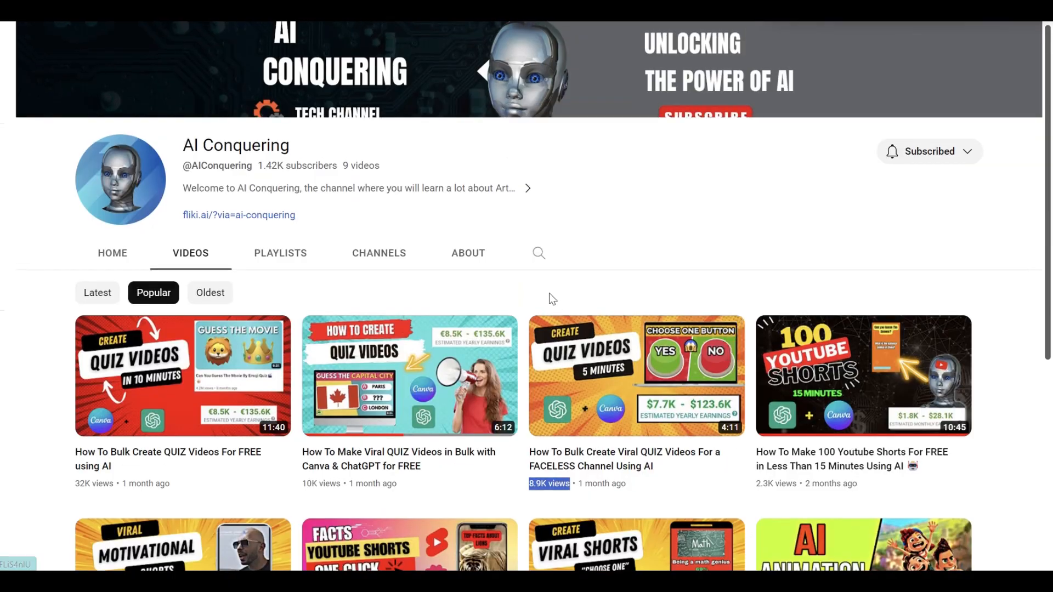
scroll(549, 294, "up", 2)
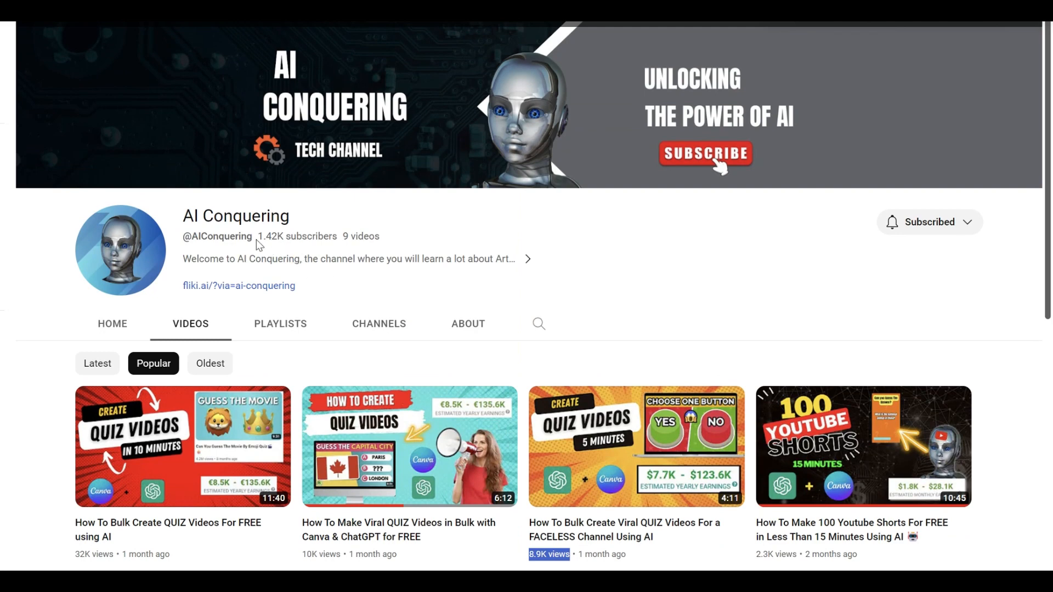
Open the channel's About information and examine its total view count in the stats
left_click(450, 323)
scroll(452, 328, "down", 1)
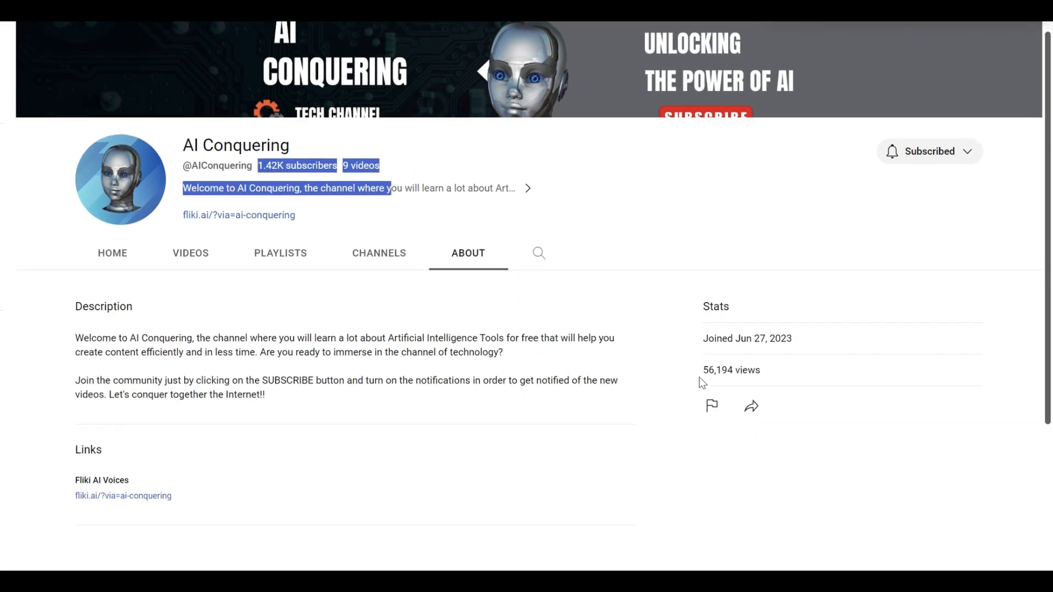
left_click_drag(712, 371, 77, 366)
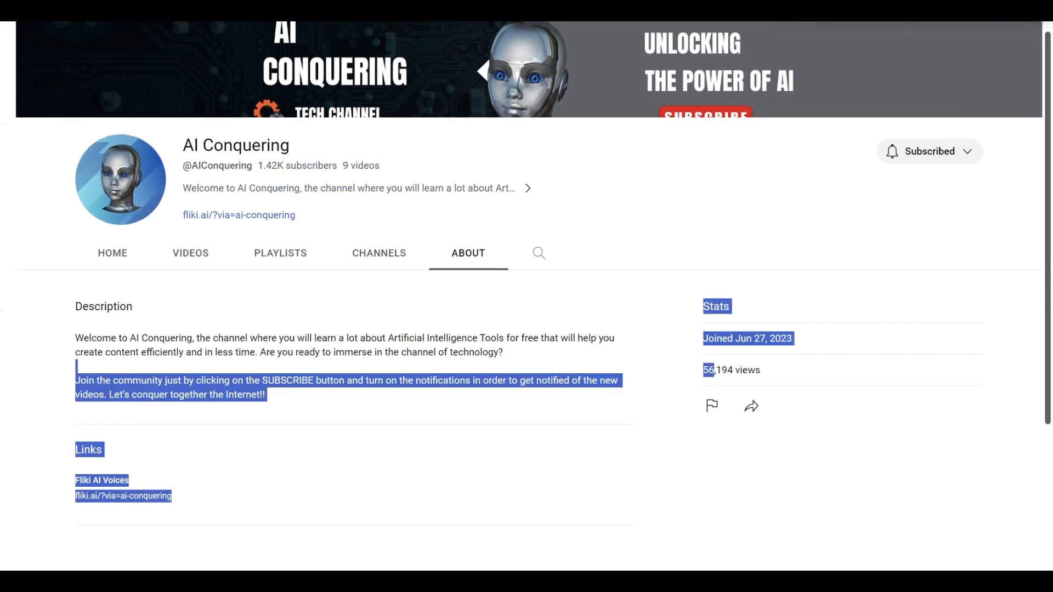
left_click(807, 384)
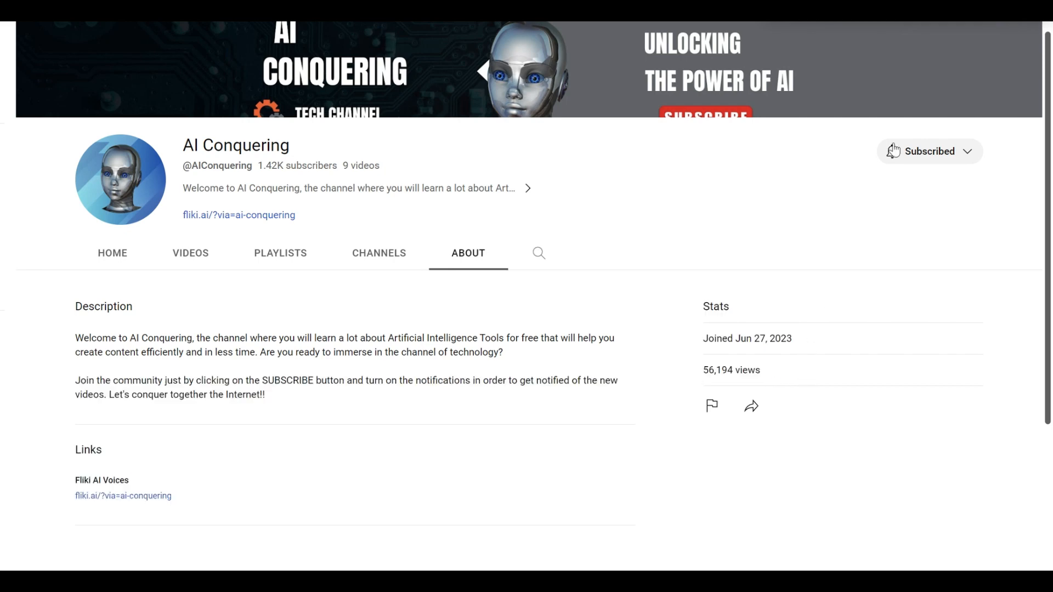